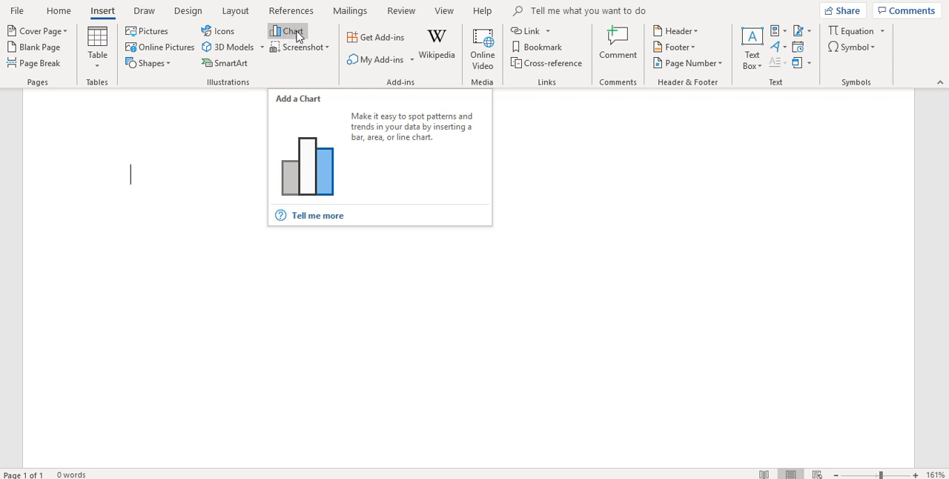
Step: Insert a Clustered Column chart into the blank document
left_click(290, 31)
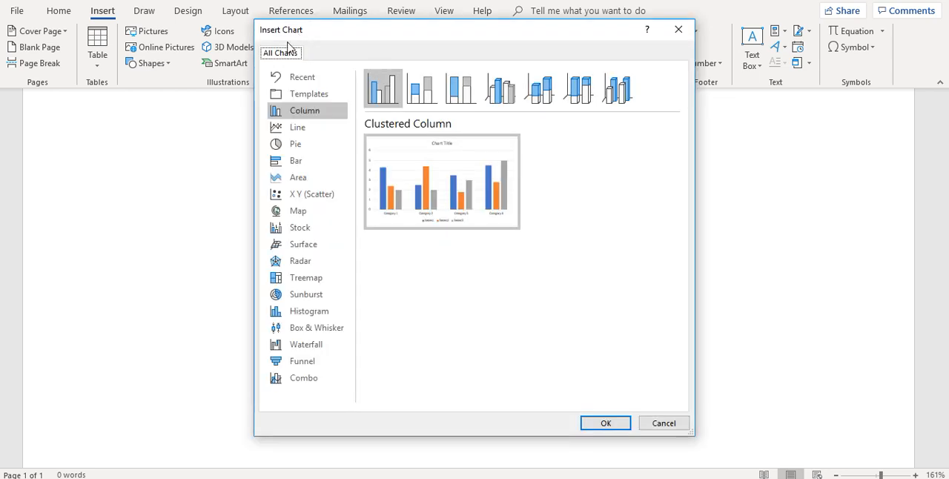
left_click(323, 117)
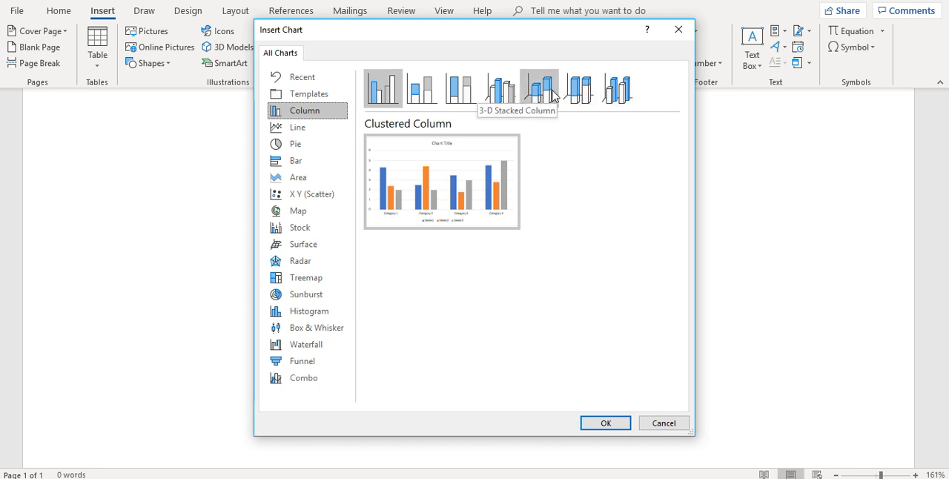
left_click(386, 90)
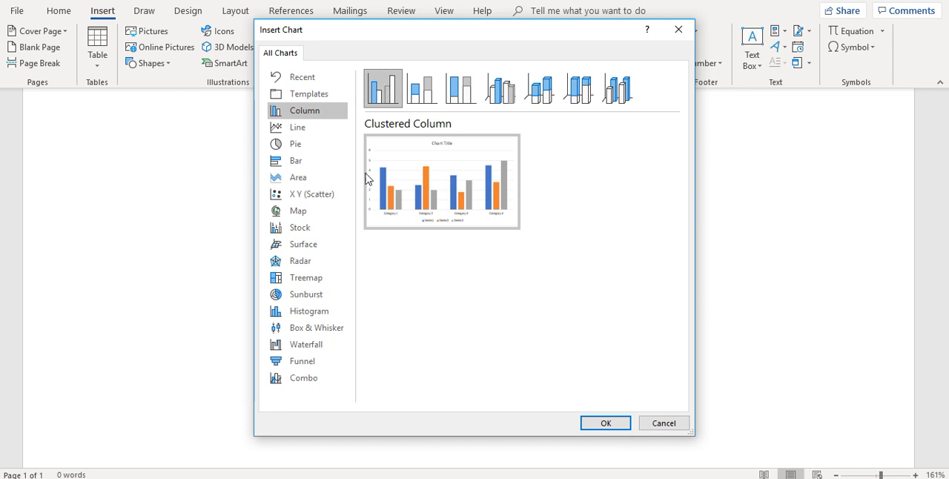
left_click(597, 427)
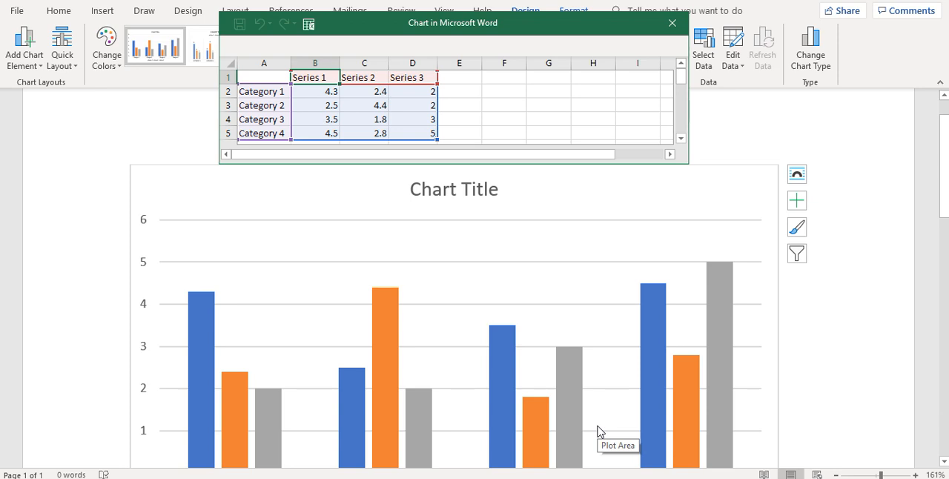
mouse_move(680, 79)
left_mouse_down()
mouse_move(678, 90)
mouse_move(678, 72)
left_mouse_up()
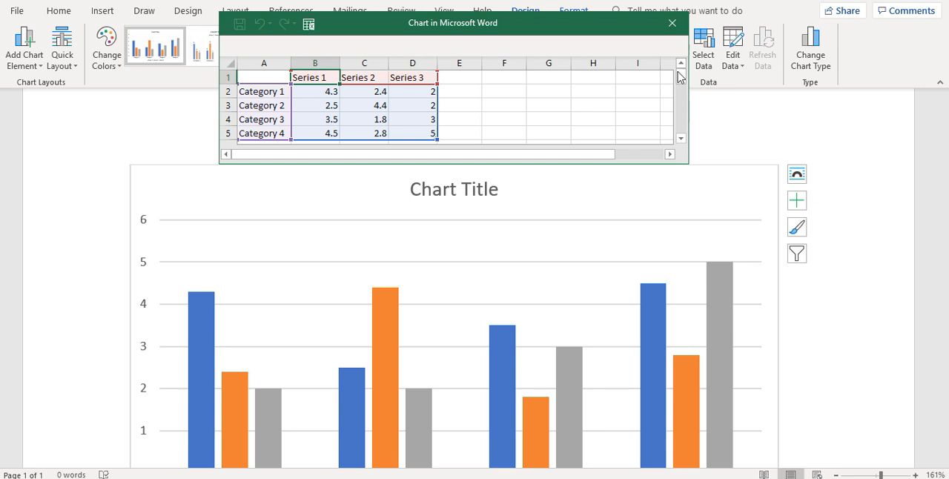
Step: Arrange the source assessment document and the chart document side by side, with the whole TV-watching table in view
left_click(359, 478)
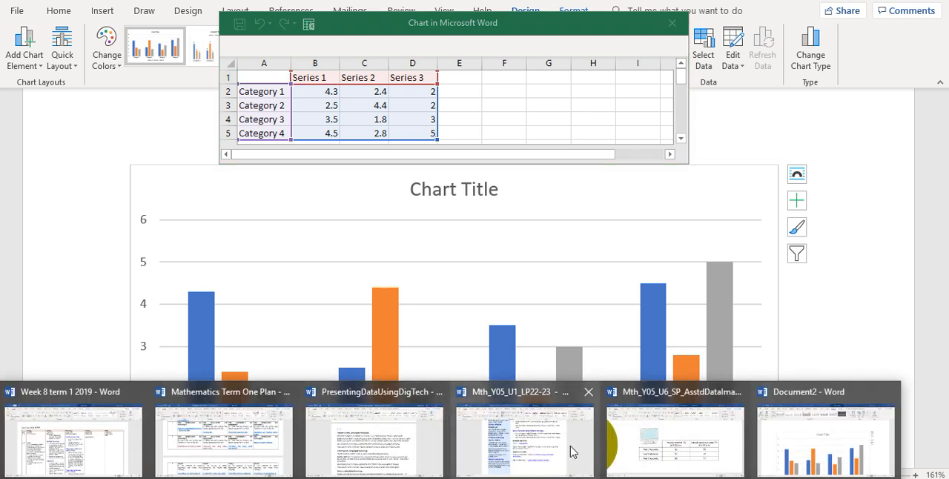
left_click(674, 457)
left_click_drag(504, 1, 1, 119)
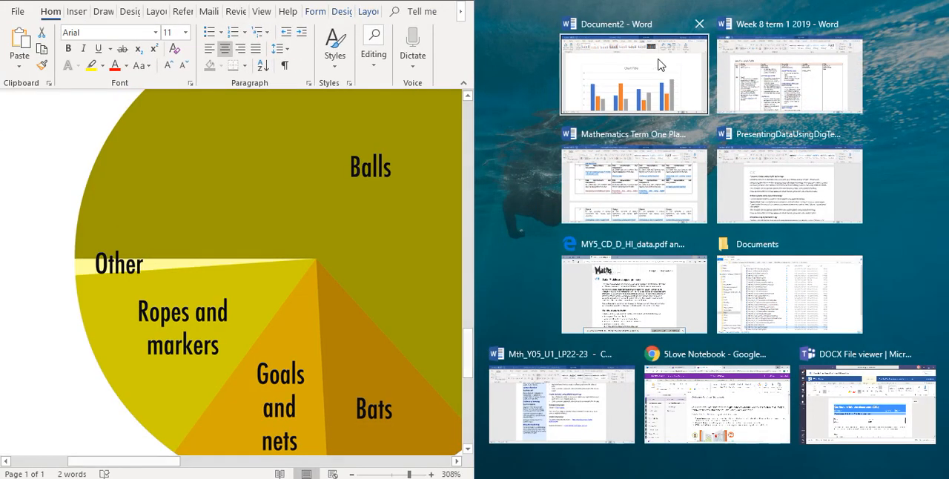
left_click(660, 65)
left_click_drag(561, 26, 599, 20)
left_click(317, 333)
scroll(317, 333, "right", 3)
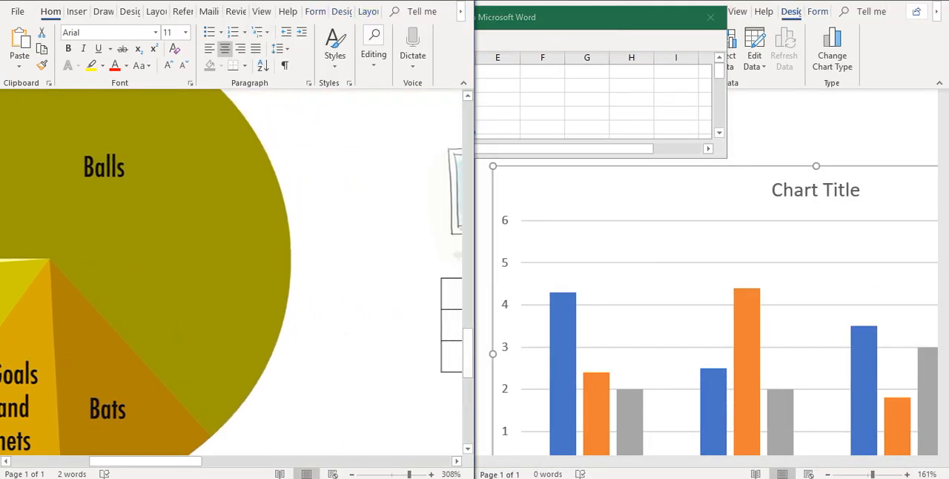
scroll(231, 271, "right", 8)
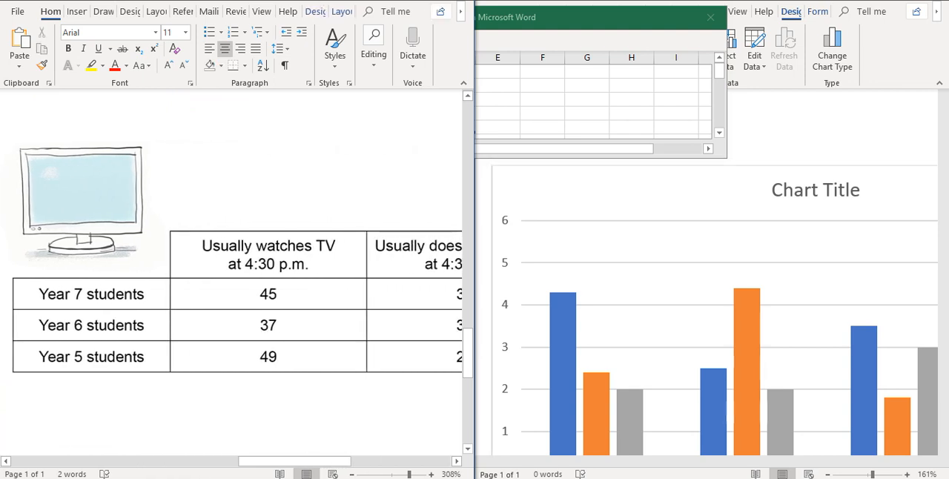
scroll(231, 271, "right", 1)
scroll(231, 272, "down", 5, "ctrl")
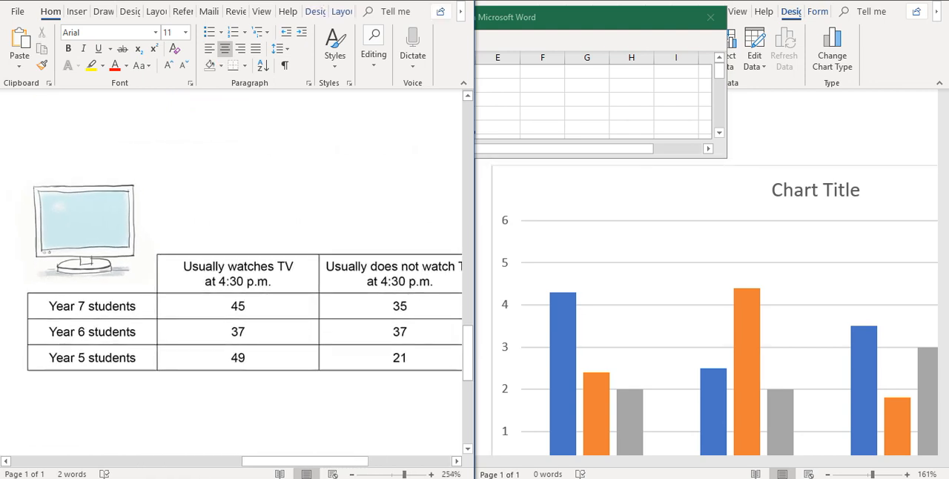
scroll(237, 278, "right", 1)
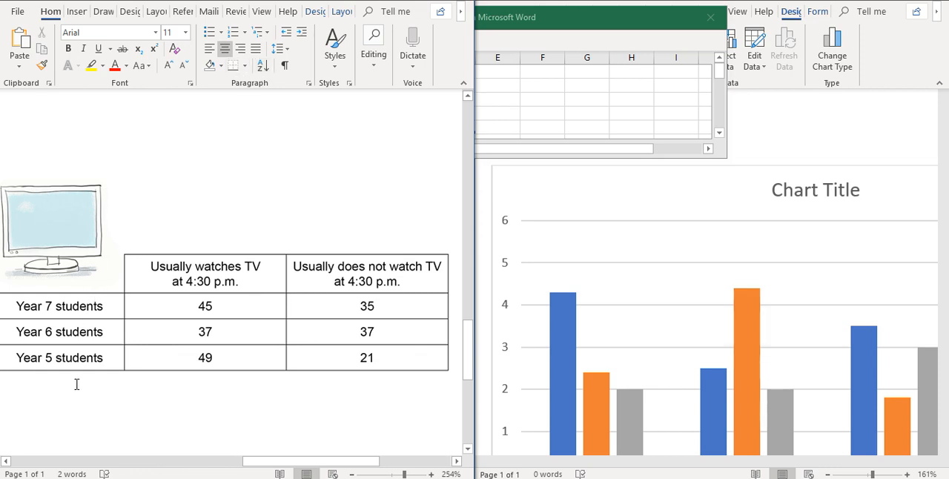
Step: Reposition the chart's data sheet window so all its sample columns are visible beside the source table
double_click(615, 21)
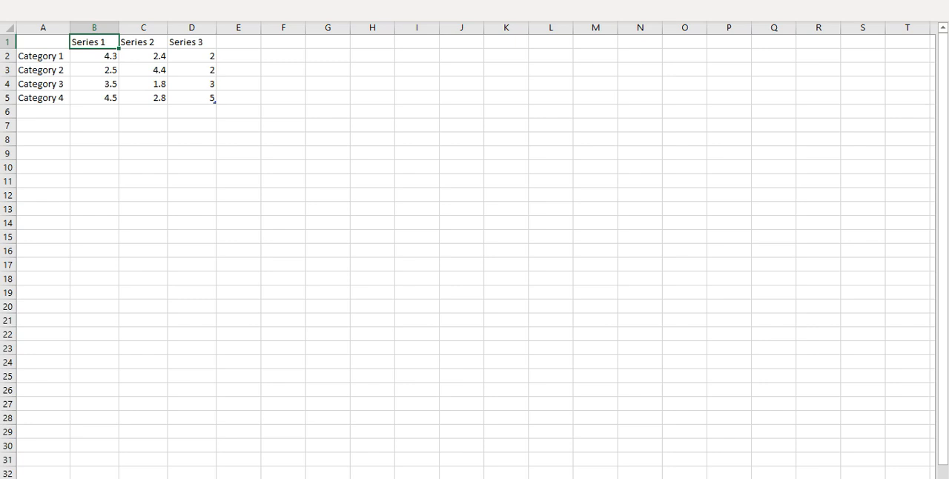
double_click(605, 4)
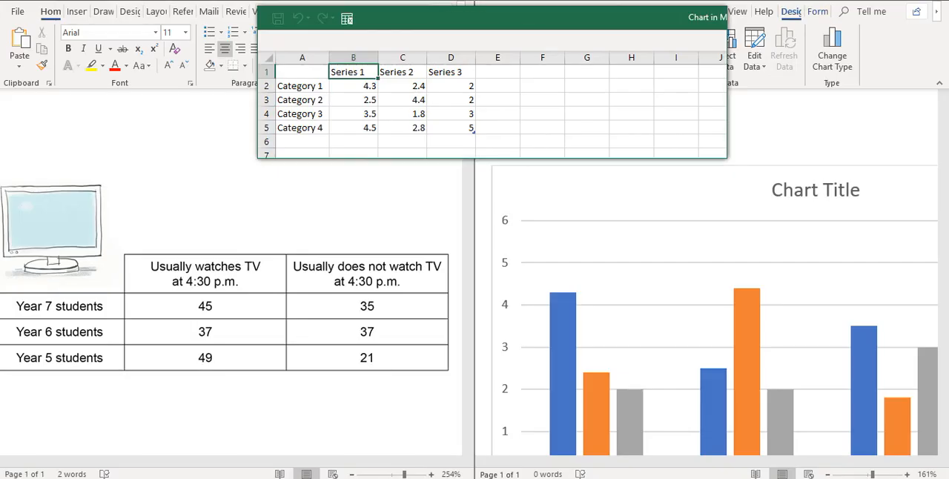
left_click_drag(604, 20, 742, 40)
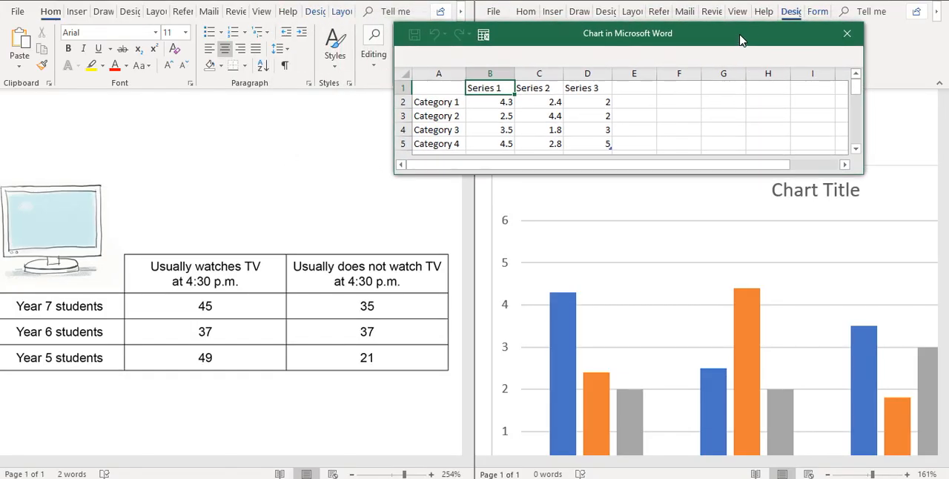
Step: Examine how the data sheet's categories and series correspond to the chart's axis labels and legend entries
left_click(448, 102)
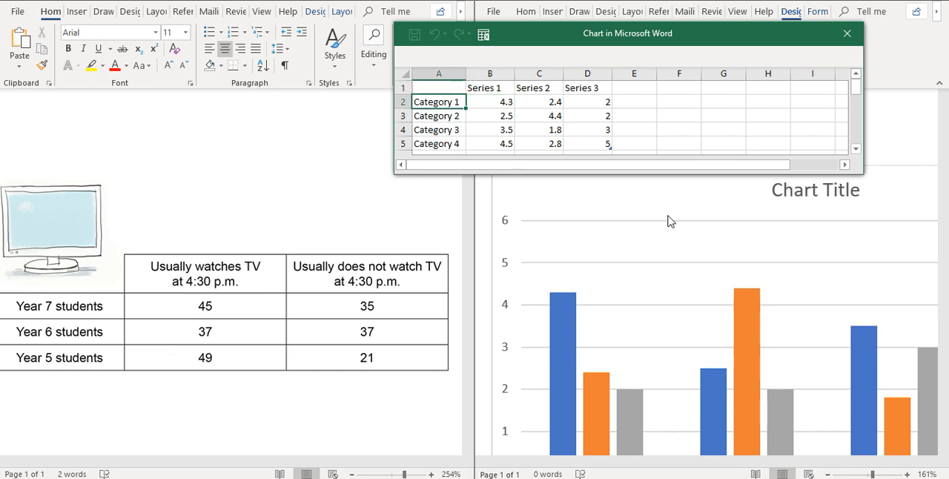
left_click(753, 245)
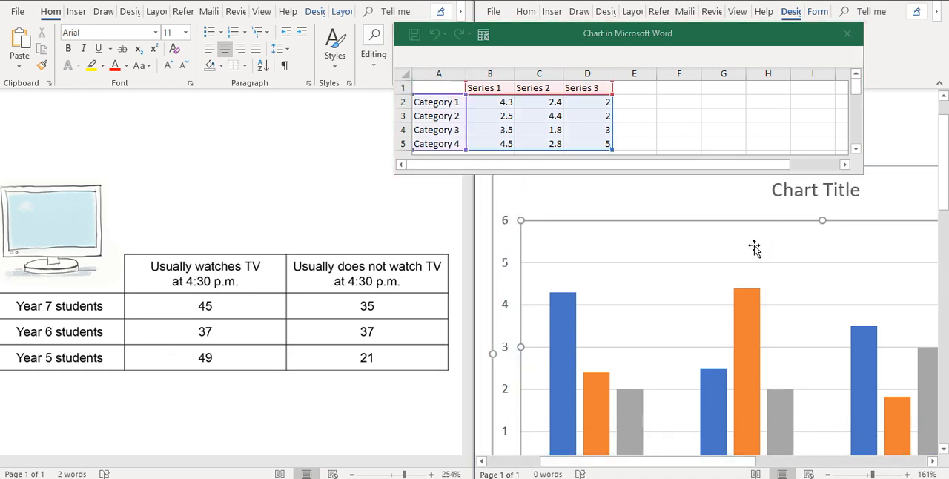
scroll(754, 245, "down", 5)
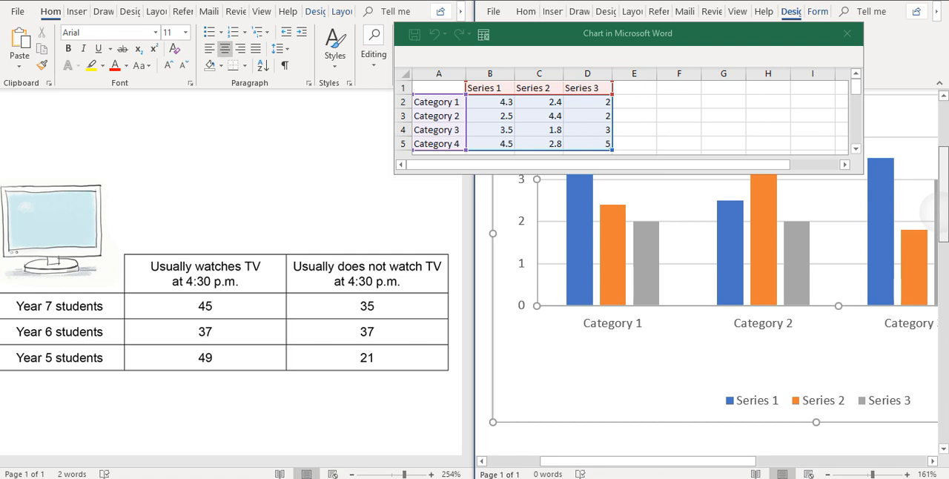
scroll(718, 283, "up", 3)
scroll(718, 283, "down", 2)
scroll(718, 283, "down", 5)
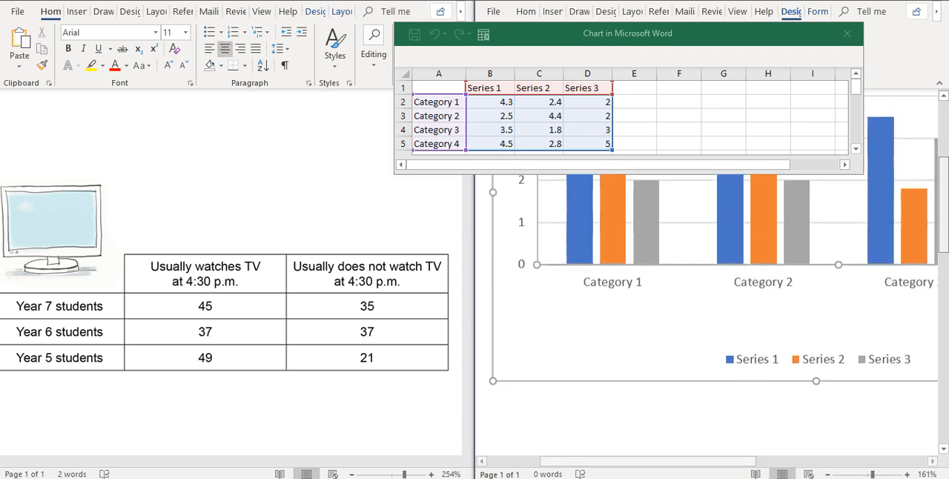
scroll(712, 280, "up", 1)
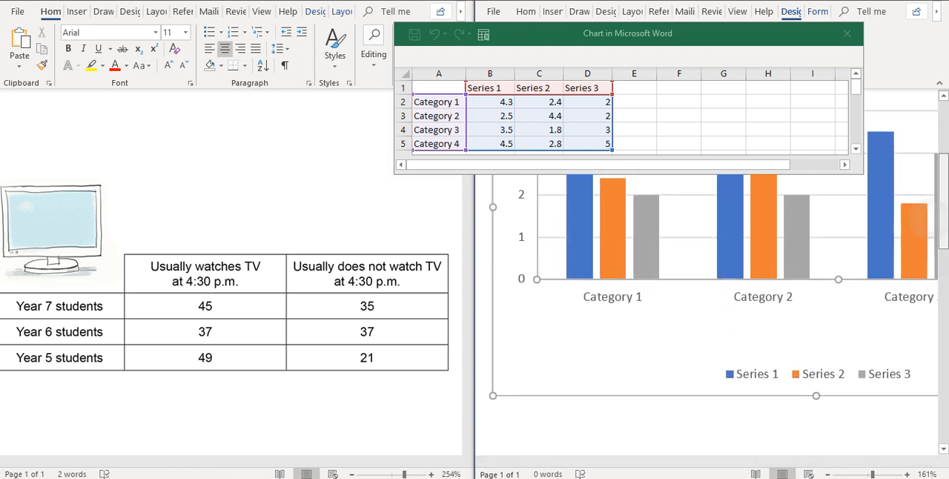
scroll(712, 281, "up", 1)
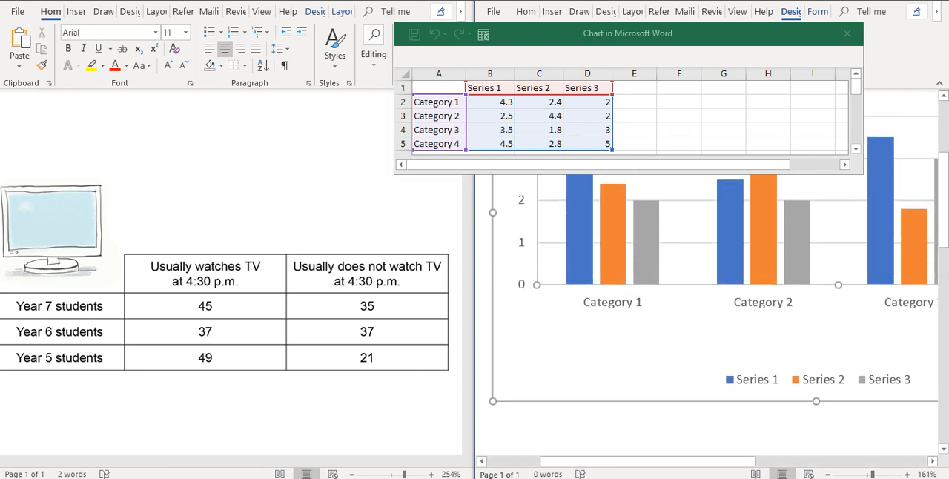
left_click(751, 383)
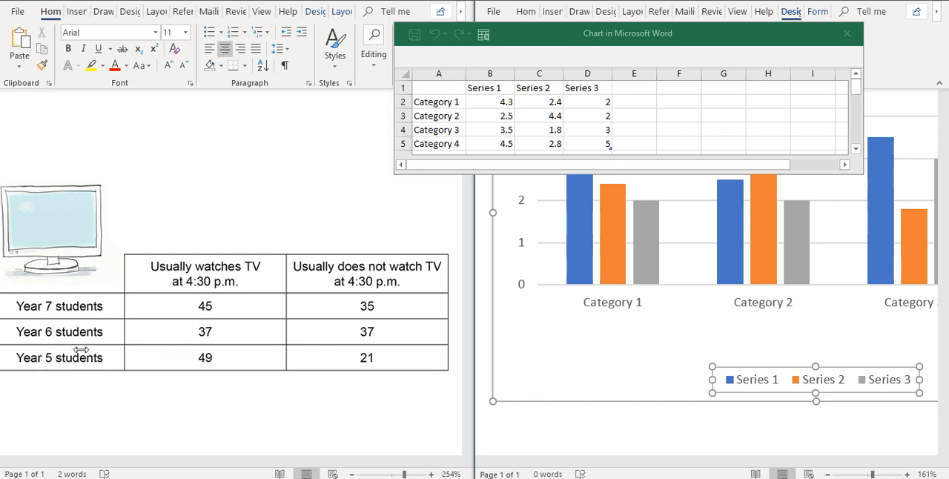
Step: Rename the three series headings in the chart's data sheet to Year 7, Year 6 and Year 5
left_click(493, 87)
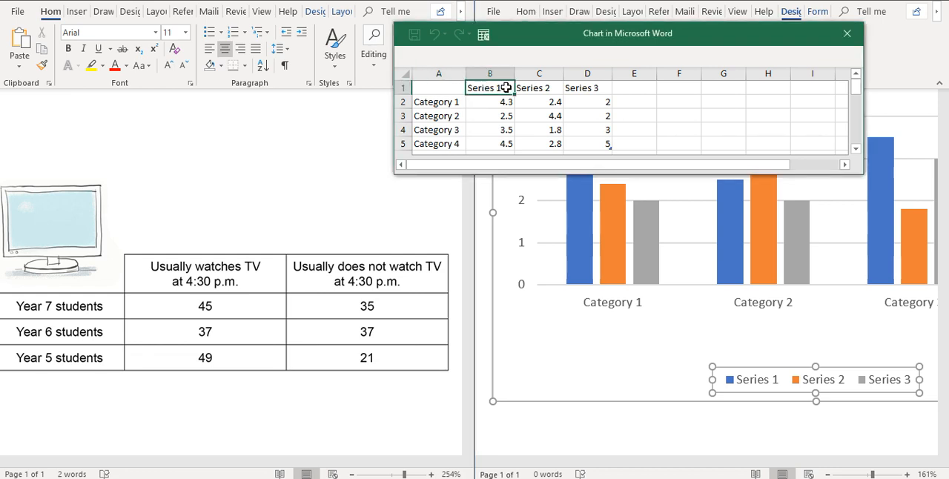
type("Year")
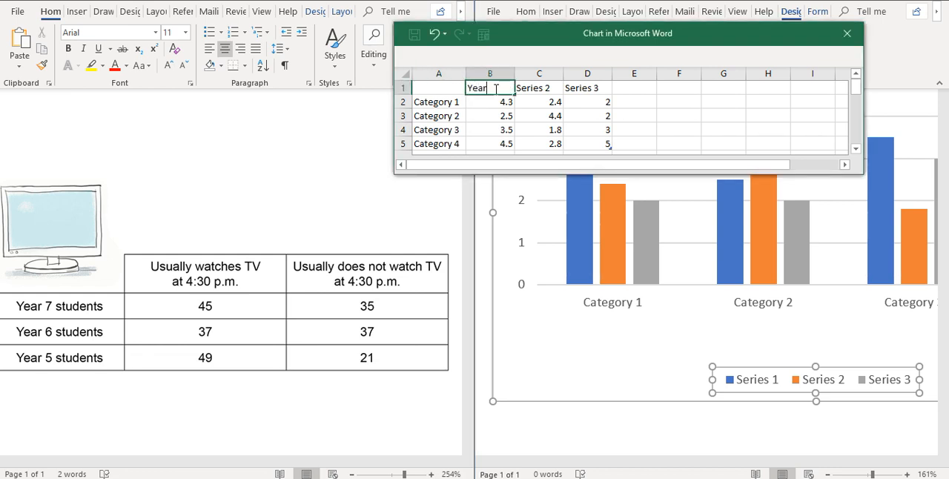
type(" 7 Studen")
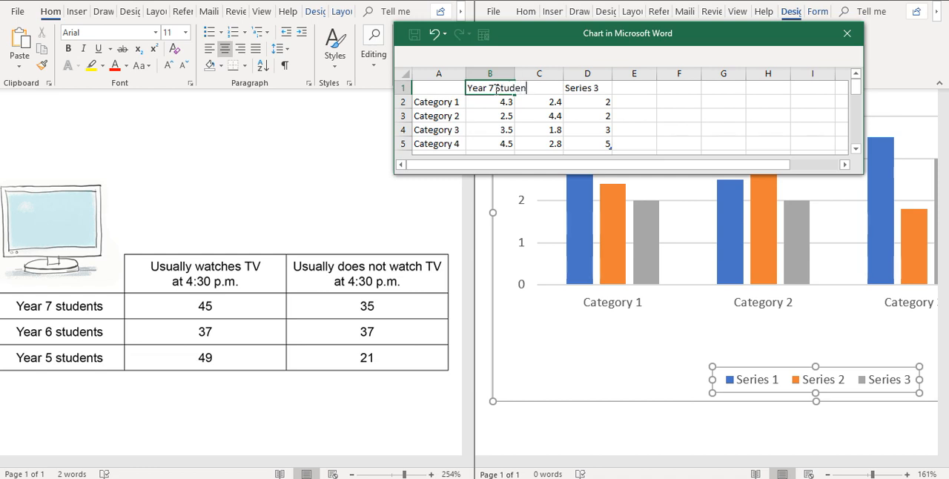
key("BackSpace")
key("BackSpace")
key("BackSpace")
left_click(542, 88)
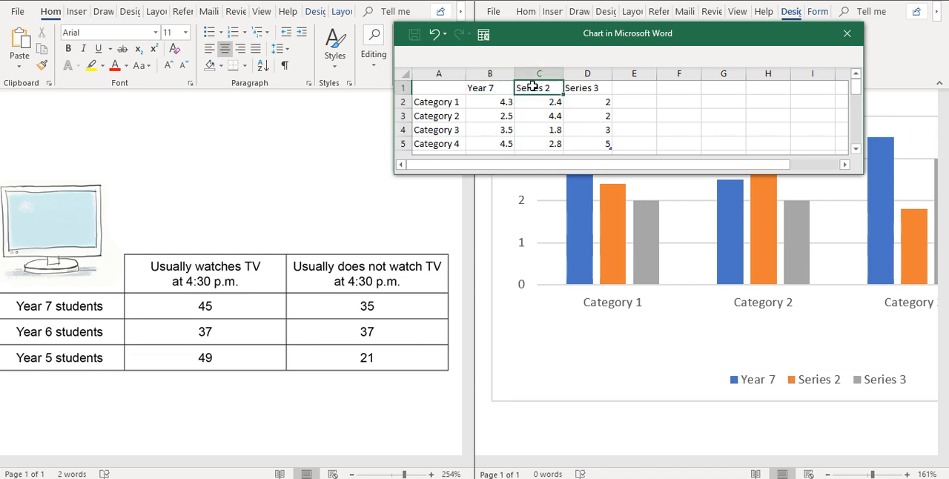
type("Year 6")
left_click(587, 88)
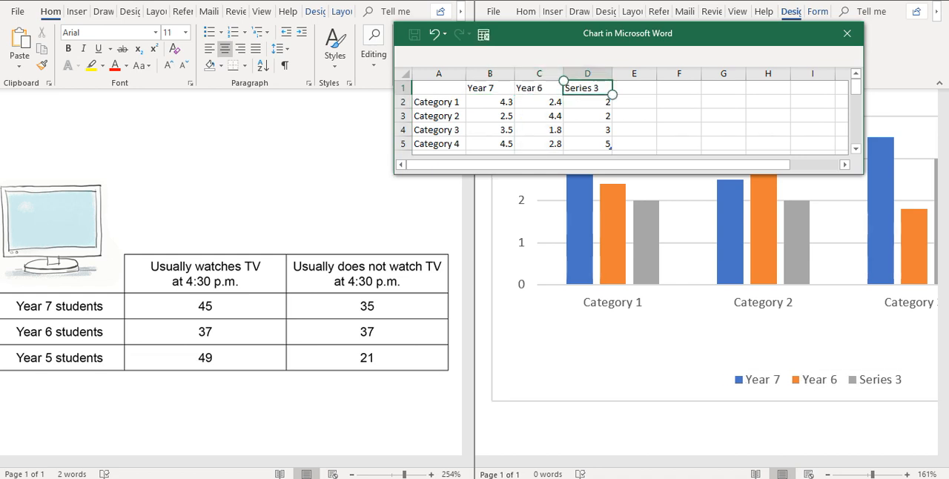
type("Year 5")
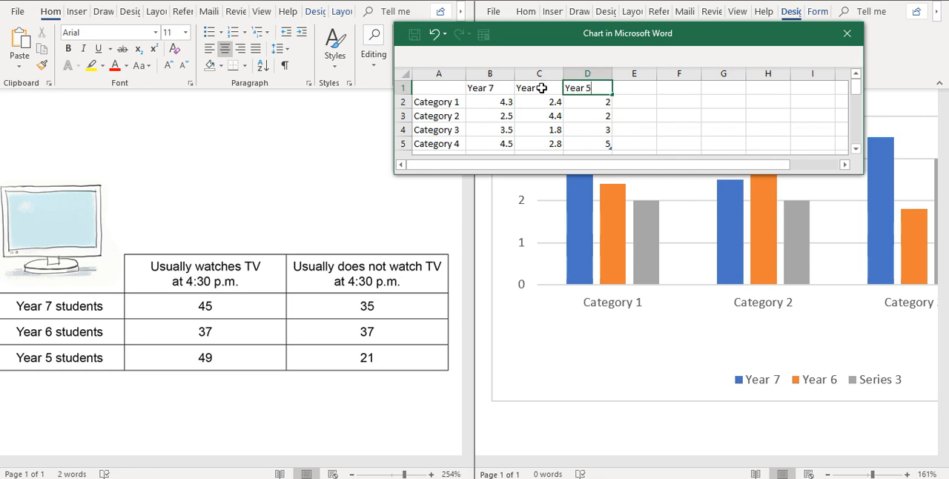
Step: Rename Category 1 to Yes and Category 2 to No in the data sheet
left_click(450, 105)
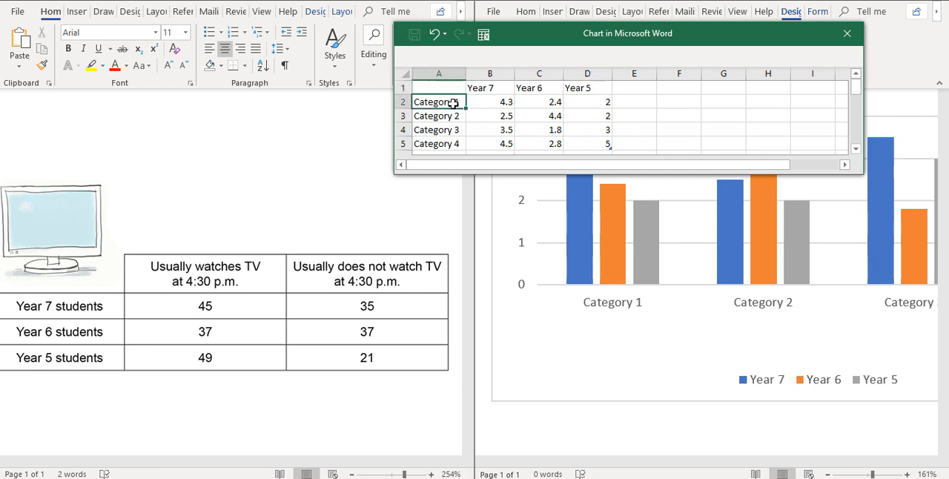
type("Yes")
left_click(439, 119)
type("No")
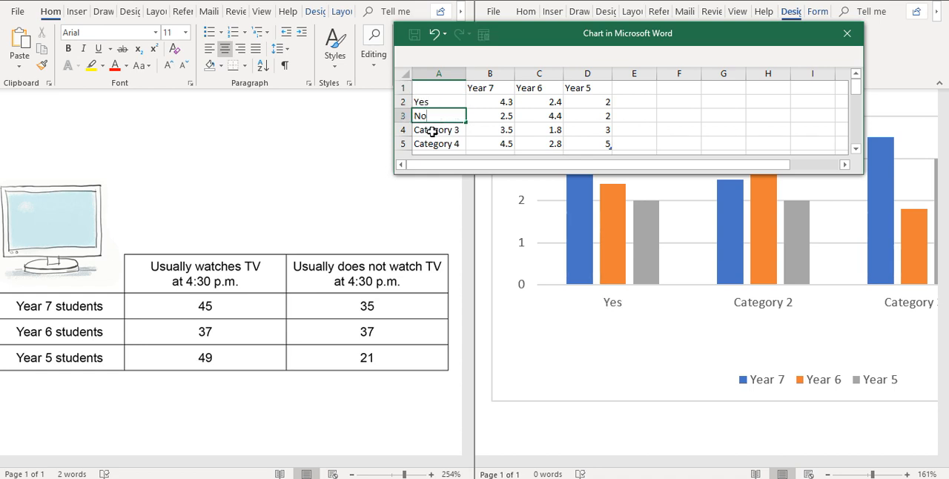
Step: Clear the Category 3 and Category 4 rows, including their values, from the data sheet
left_click(433, 130)
left_click_drag(442, 134, 583, 140)
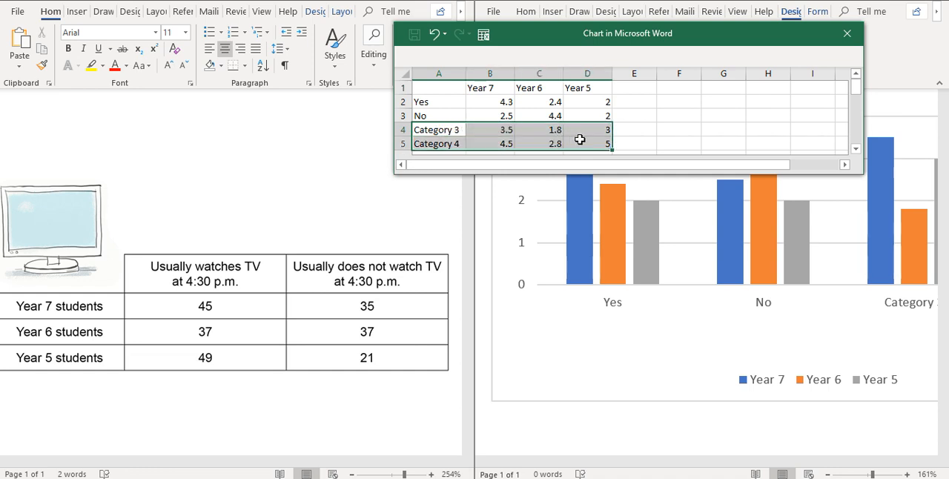
key("Delete")
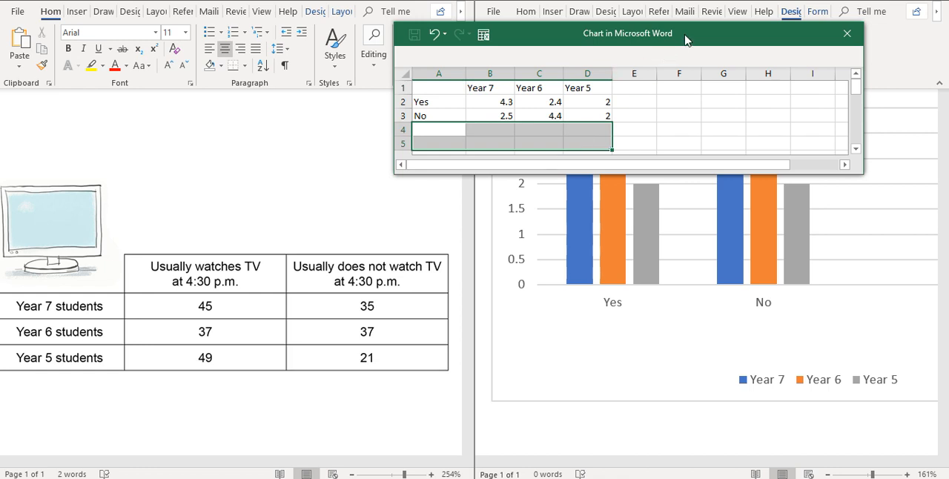
Step: Clear the sample values from B2:D3 of the data sheet and select the Year 7 cell in the Yes row
left_click_drag(685, 39, 658, 84)
left_click(475, 146)
left_click_drag(475, 146, 565, 154)
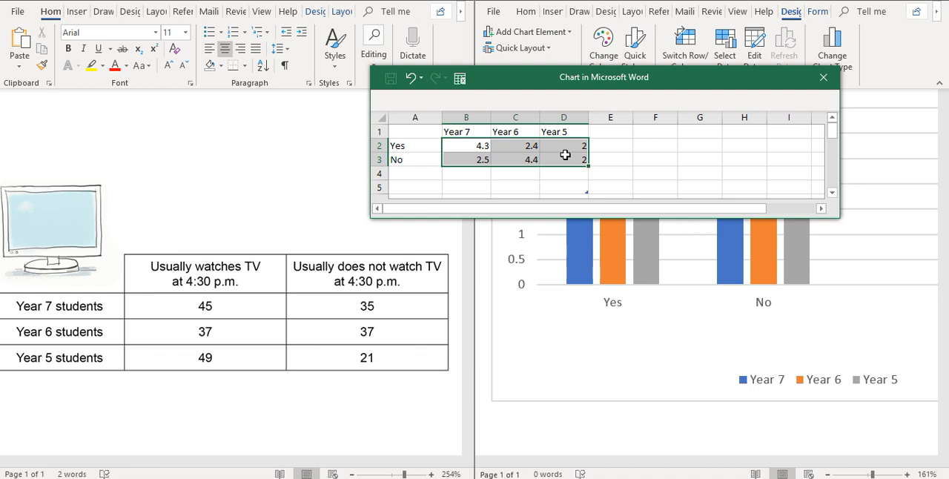
key("Delete")
left_click_drag(692, 73, 723, 112)
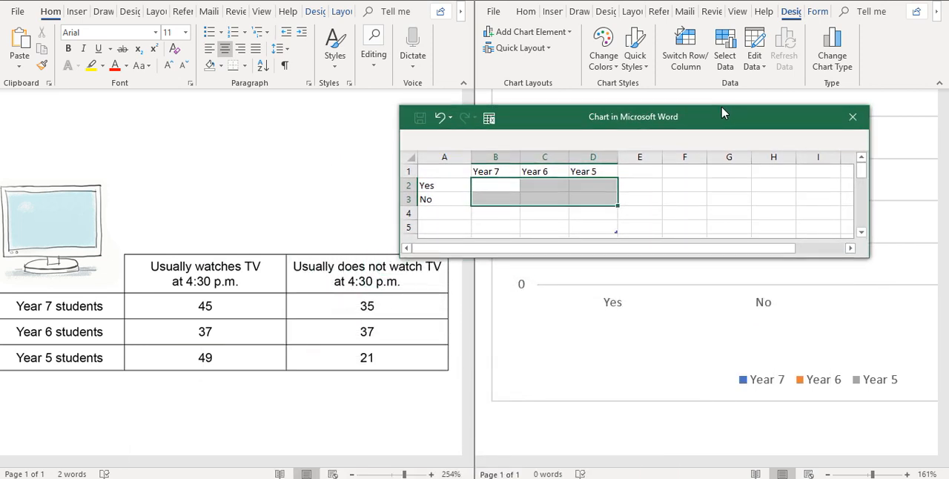
left_click(512, 187)
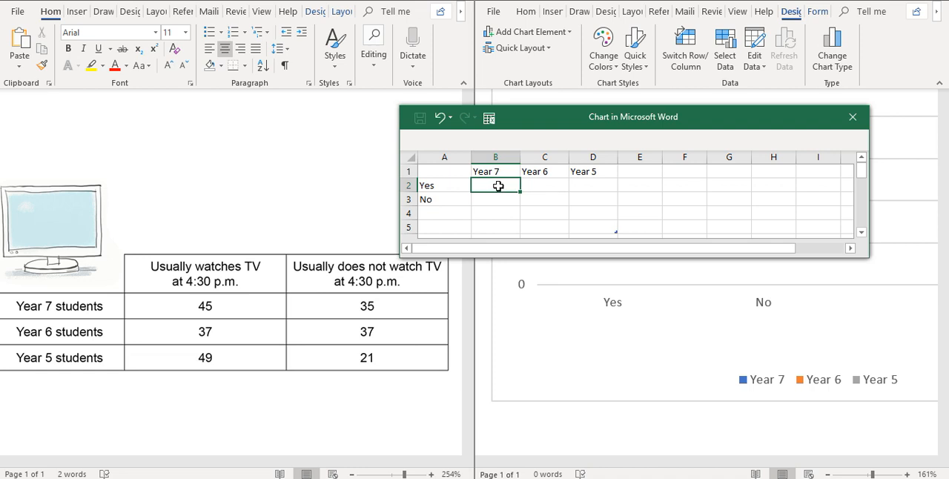
Step: Enter the Year 7 values in the chart's data sheet: 45 for Yes and 35 for No
type("45")
left_click(491, 197)
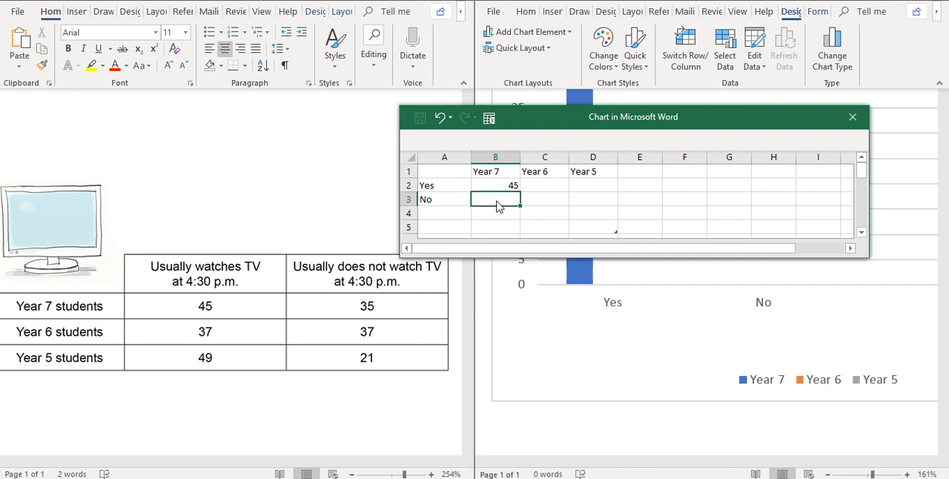
type("35")
Step: Enter 37 for both Yes and No in the Year 6 column, moving the data sheet aside
left_click(547, 187)
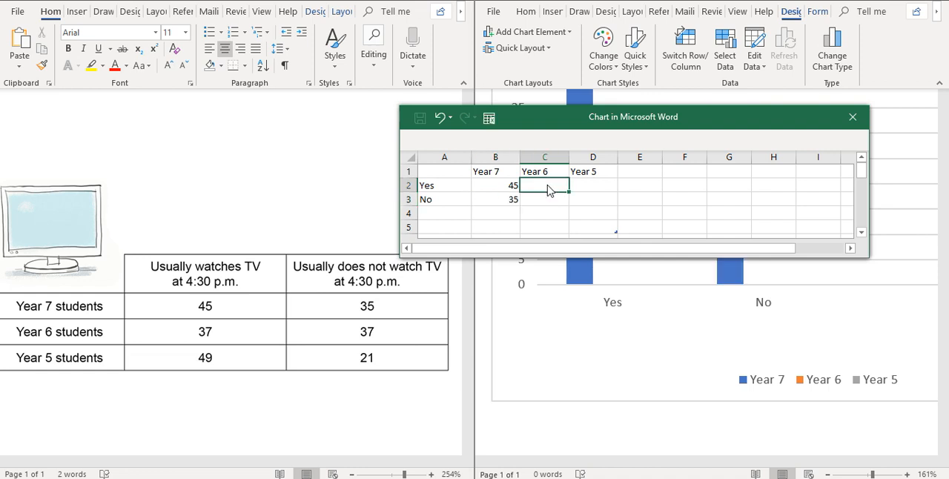
left_click_drag(713, 120, 619, 107)
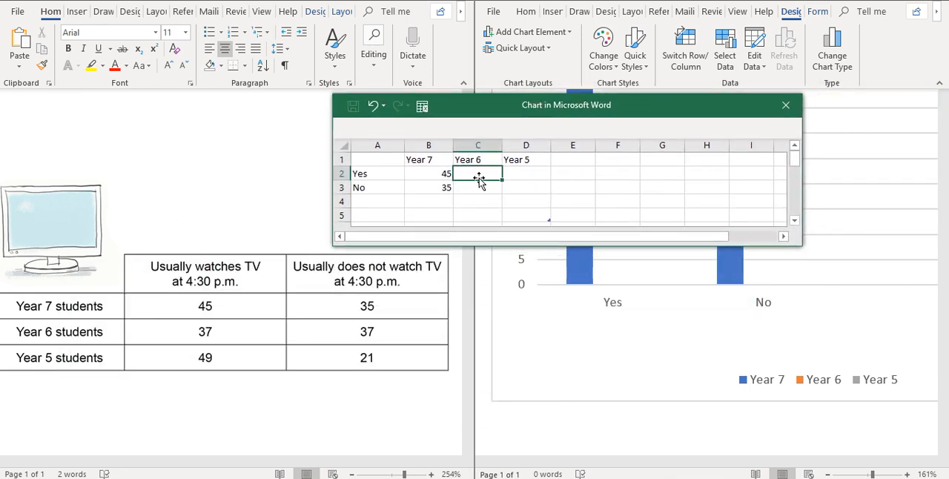
type("37")
left_click(482, 190)
type("37")
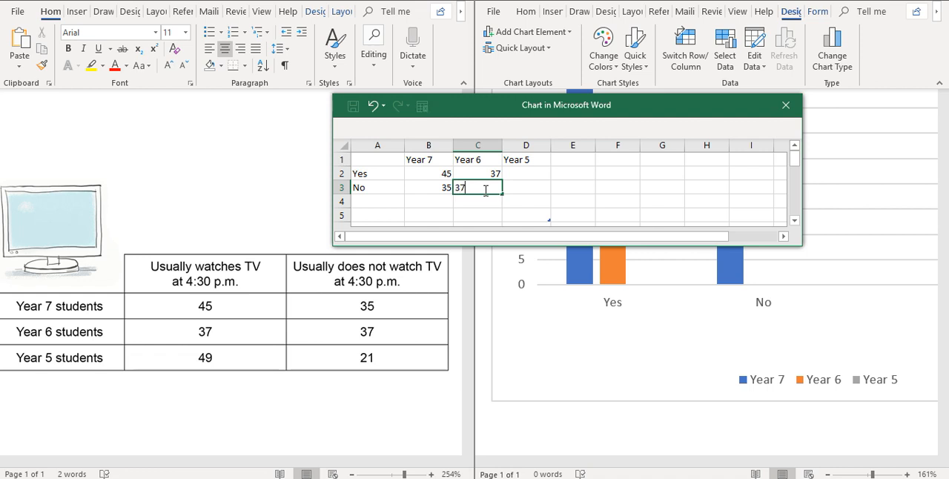
Step: Enter the Year 5 values in the data sheet: 49 for Yes and 21 for No
left_click(522, 175)
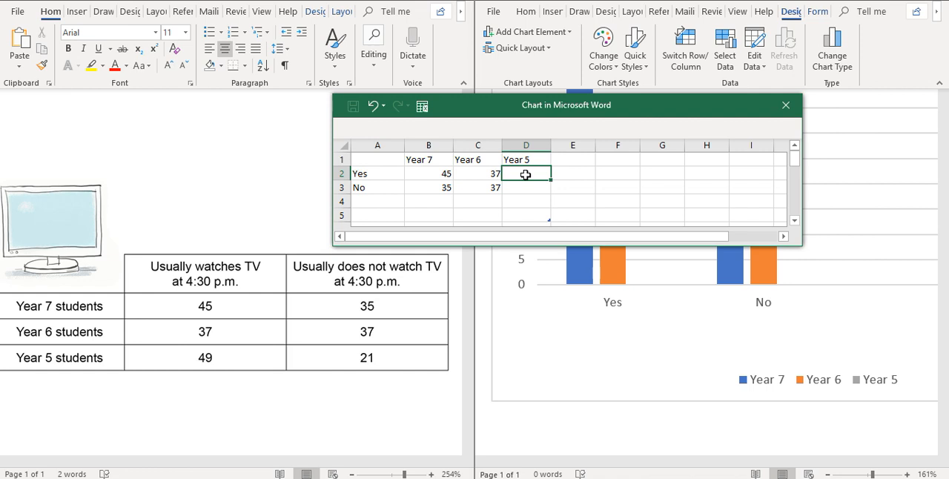
type("49")
left_click(524, 188)
type("21")
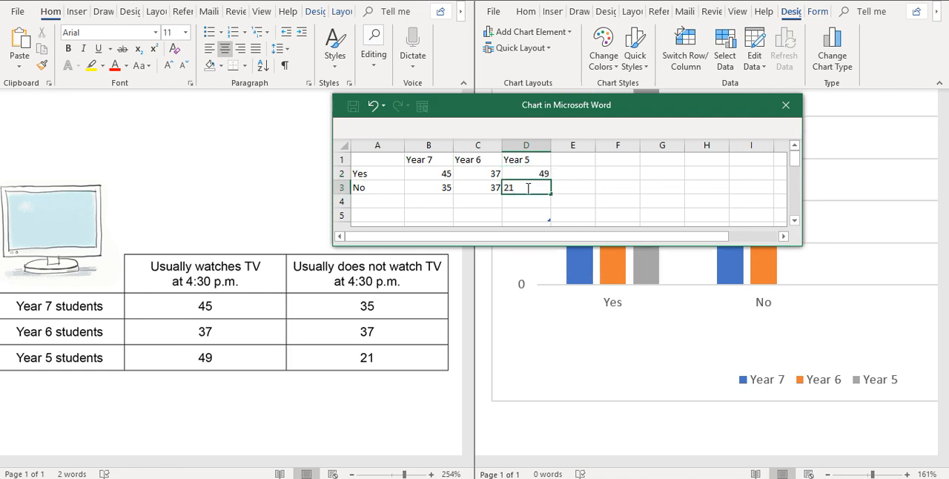
key("Return")
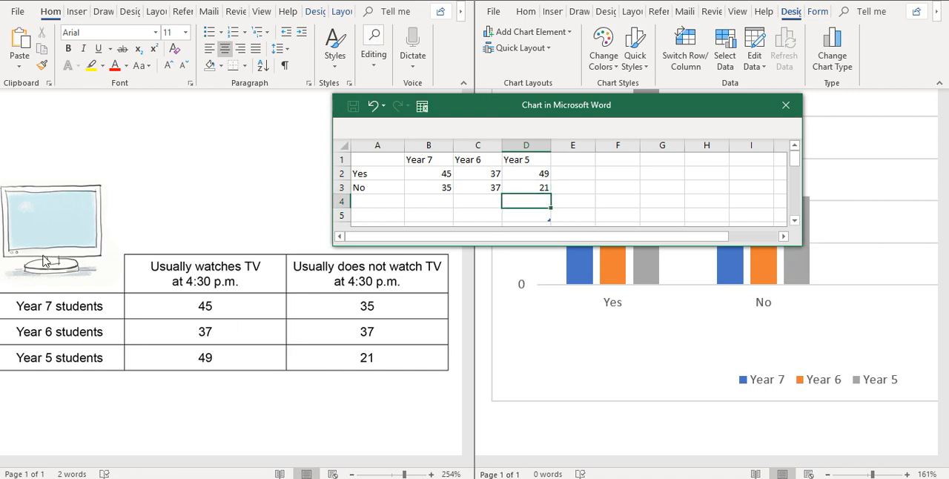
Step: Maximize the chart document's window and move the floating data sheet below the chart's columns
left_click(662, 352)
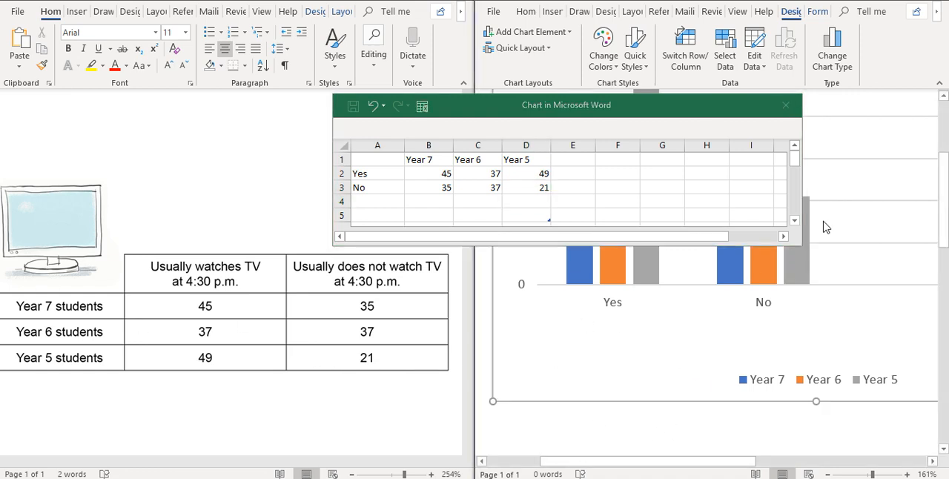
left_click(902, 1)
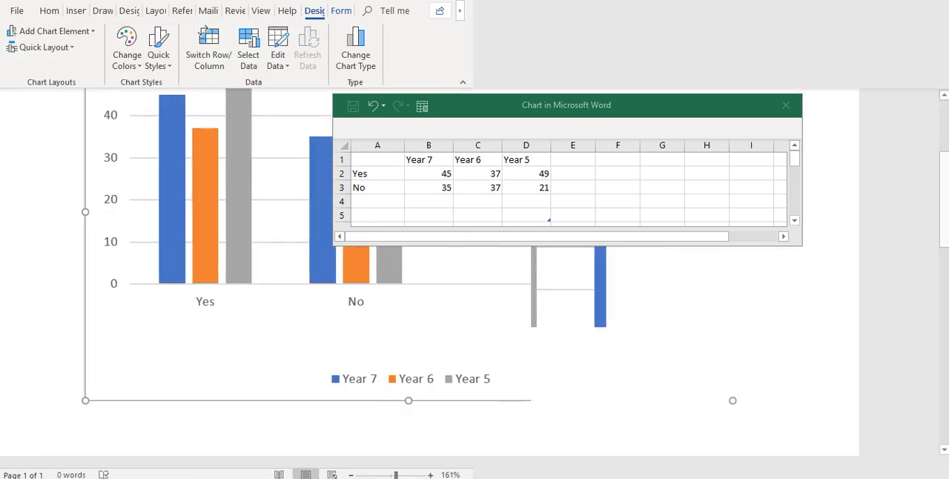
left_click_drag(630, 105, 597, 416)
left_click(856, 226)
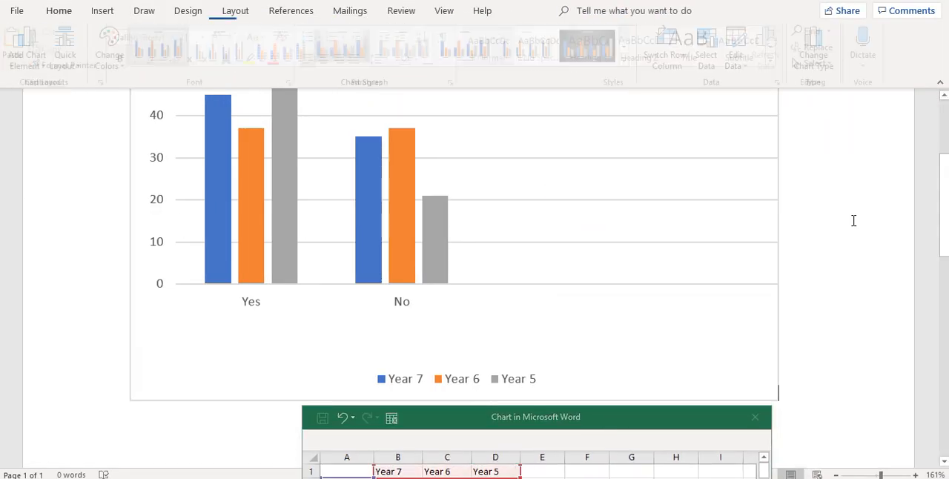
Step: Replace the placeholder chart title with "Students who Watch TV at 4:30pm"
mouse_move(946, 211)
left_mouse_down()
mouse_move(945, 154)
mouse_move(943, 235)
mouse_move(946, 200)
left_mouse_up()
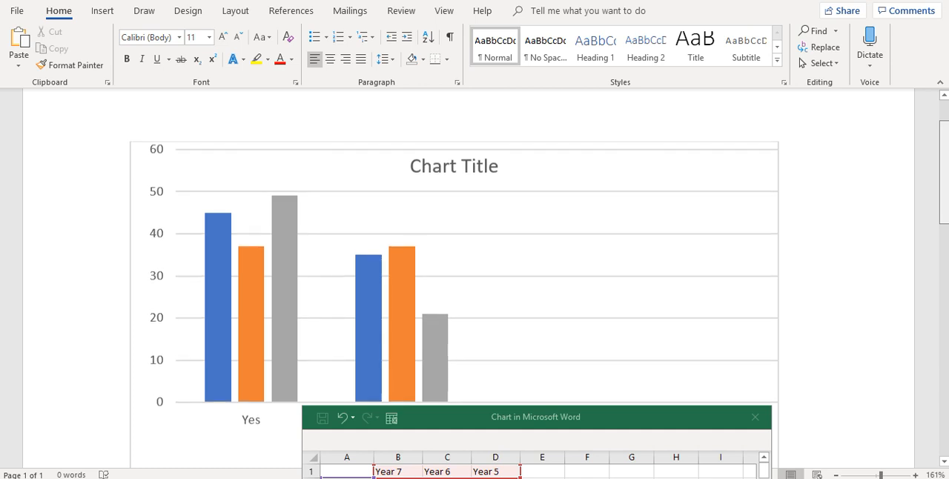
left_click(486, 177)
left_click(495, 166)
key("BackSpace")
key("BackSpace")
key("BackSpace")
key("BackSpace")
key("BackSpace")
key("BackSpace")
key("BackSpace")
key("BackSpace")
key("BackSpace")
key("BackSpace")
key("BackSpace")
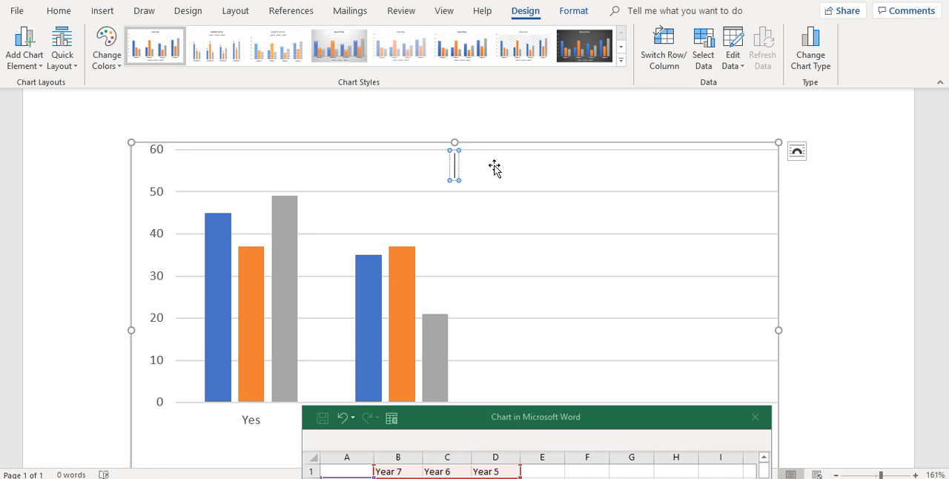
type("Students who Watch TV at 4:30pm")
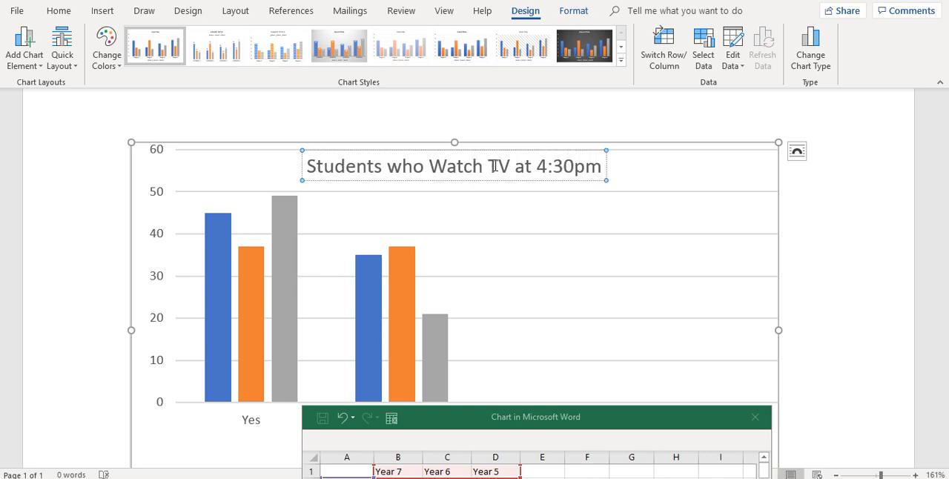
Step: Select the chart's plot area and close the floating data sheet
scroll(494, 166, "down", 2)
left_click(483, 345)
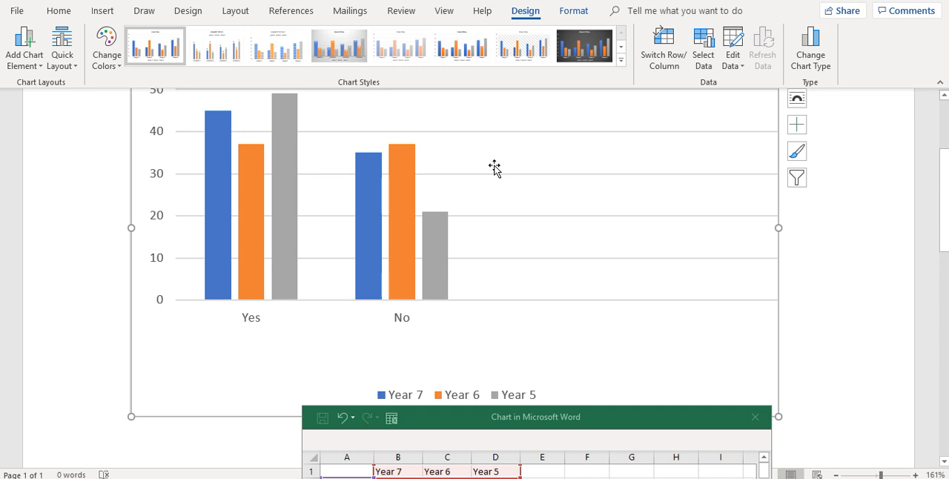
left_click(778, 412)
scroll(495, 169, "up", 2)
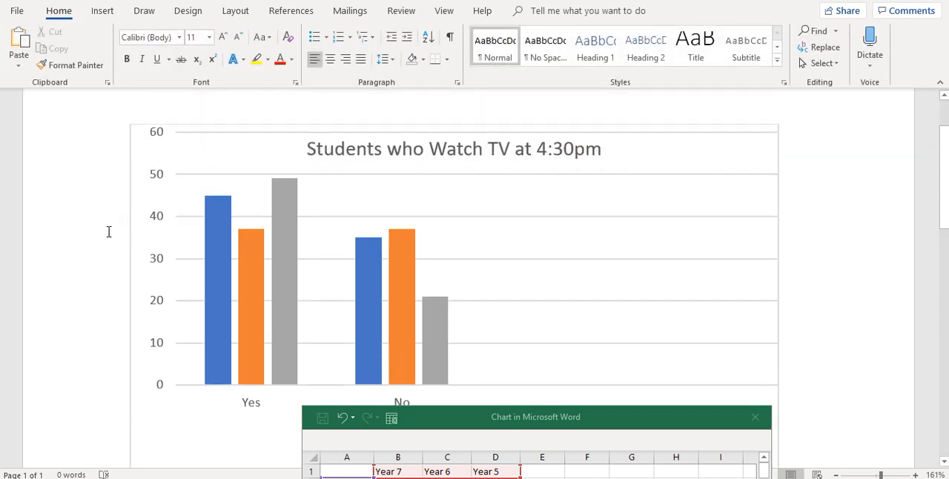
left_click(83, 258)
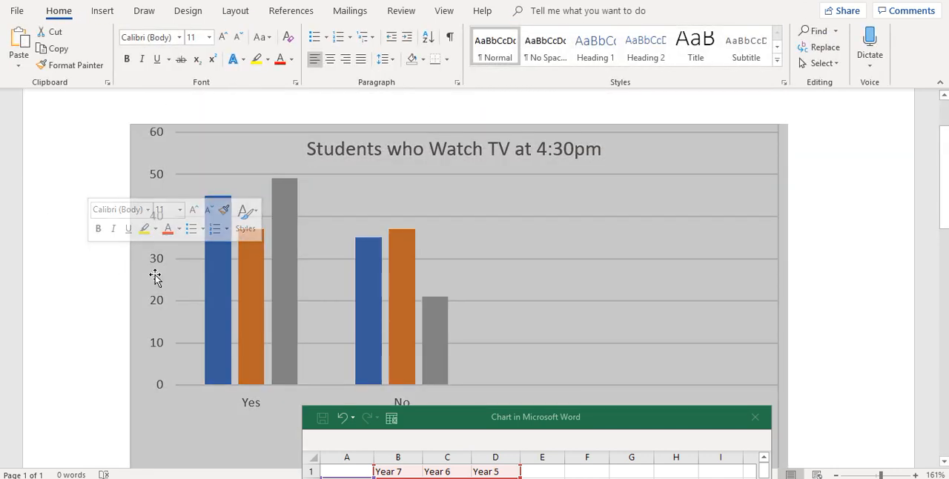
left_click(184, 276)
left_click_drag(631, 426, 647, 275)
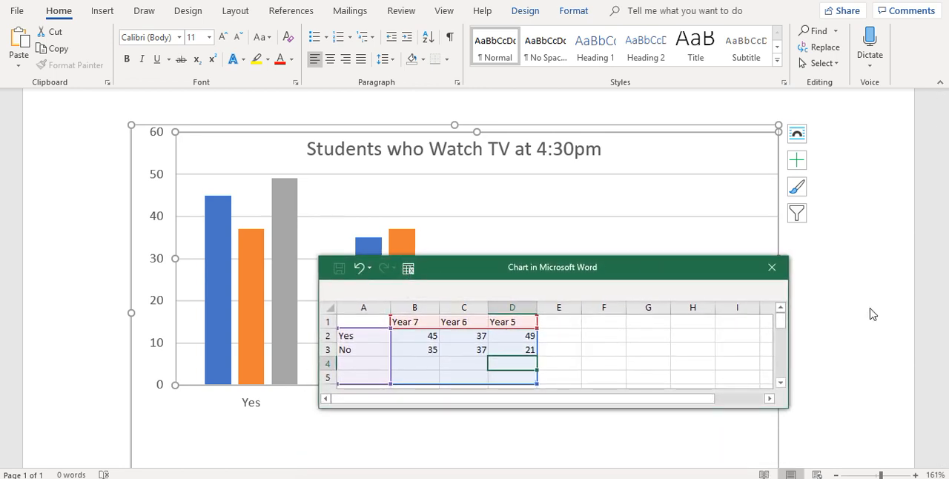
left_click(772, 268)
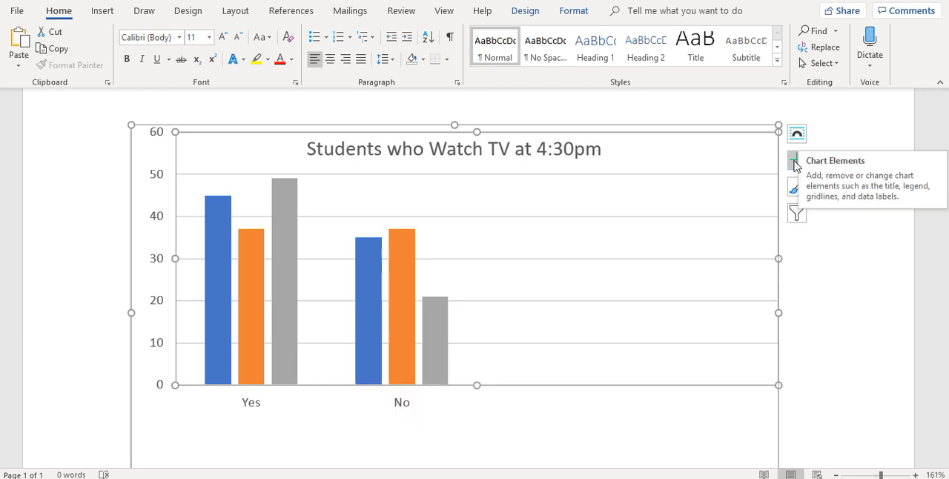
left_click(796, 161)
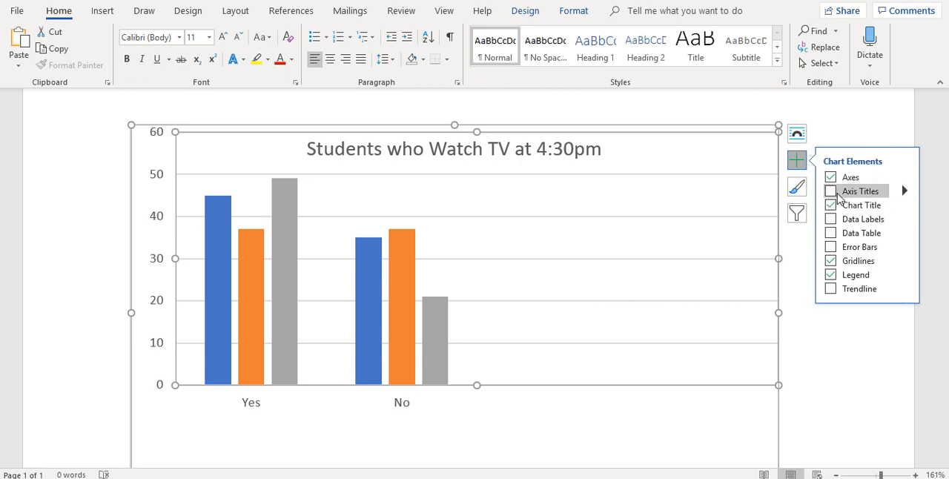
left_click(797, 255)
scroll(798, 164, "down", 2)
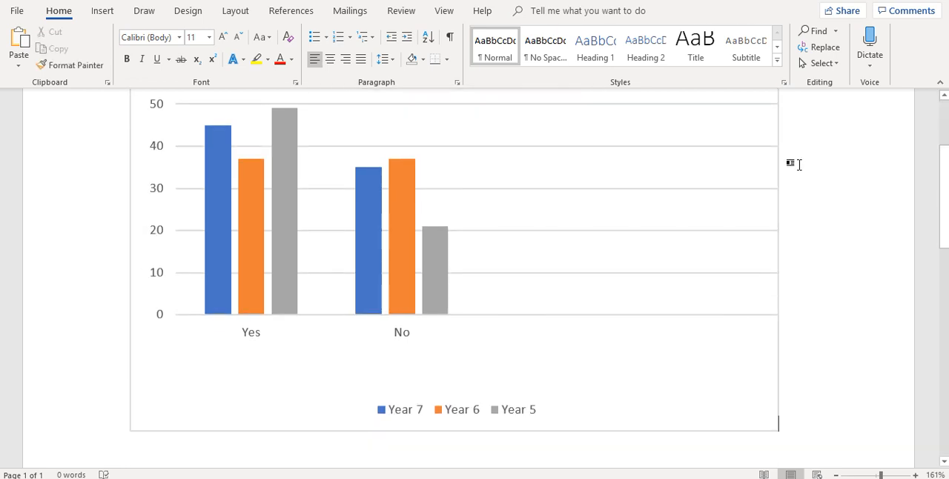
scroll(798, 165, "up", 4)
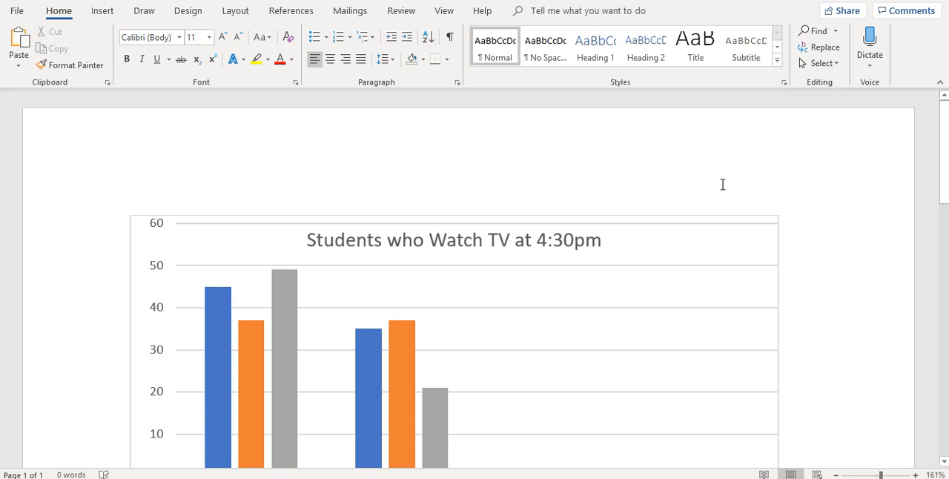
Step: Add axis titles to both axes of the column chart
left_click(688, 282)
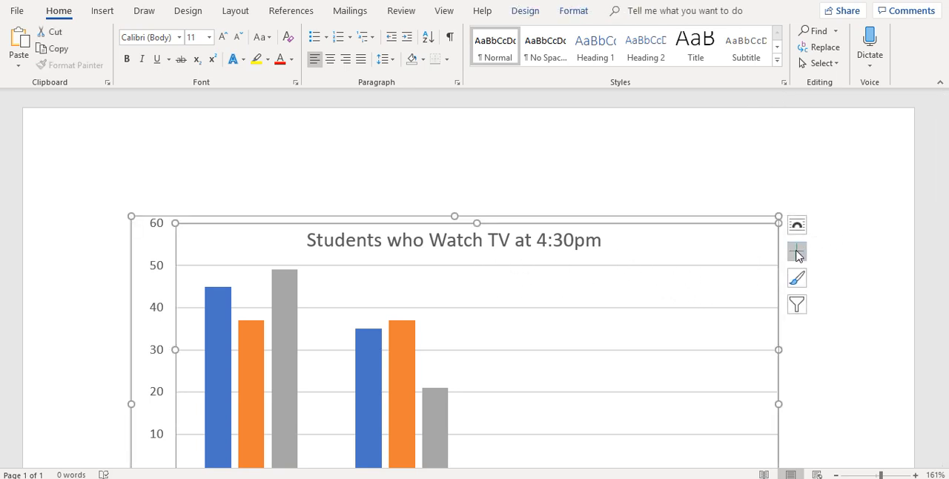
left_click(797, 253)
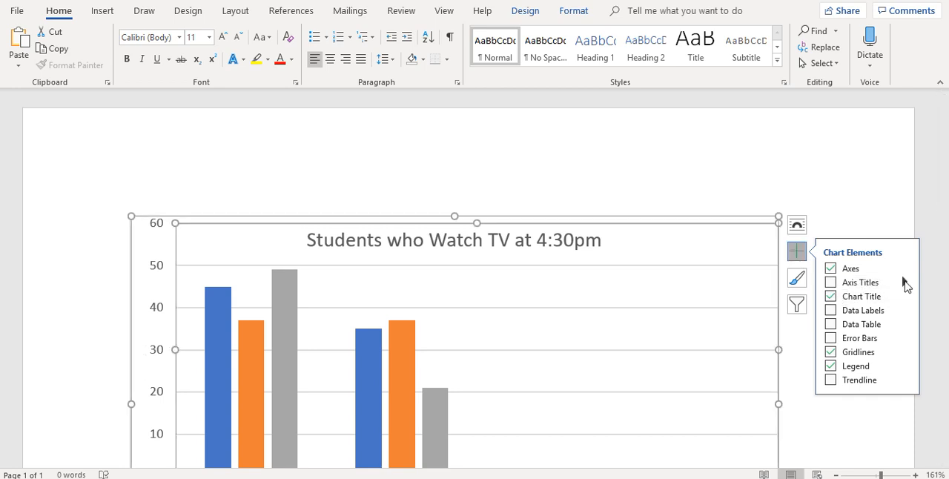
left_click(848, 282)
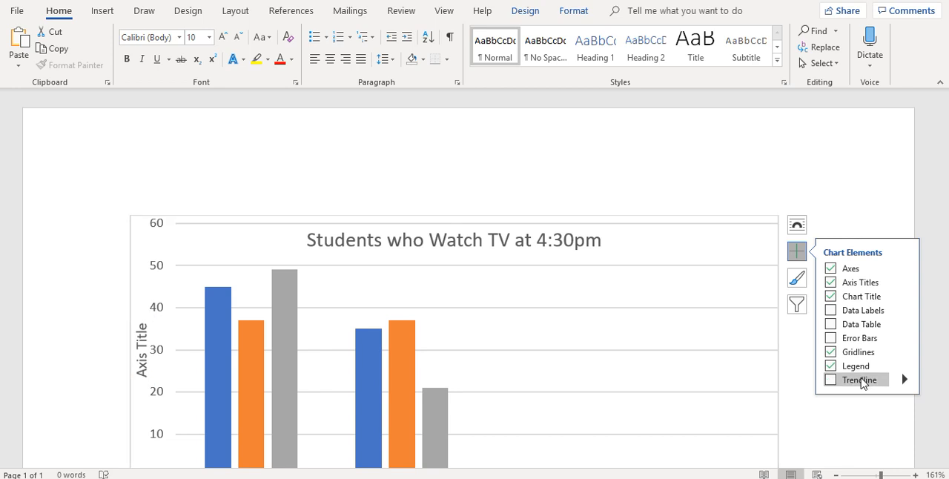
left_click(806, 406)
Step: Replace the horizontal axis's placeholder title with "Answer"
scroll(805, 406, "down", 5)
scroll(806, 406, "up", 1)
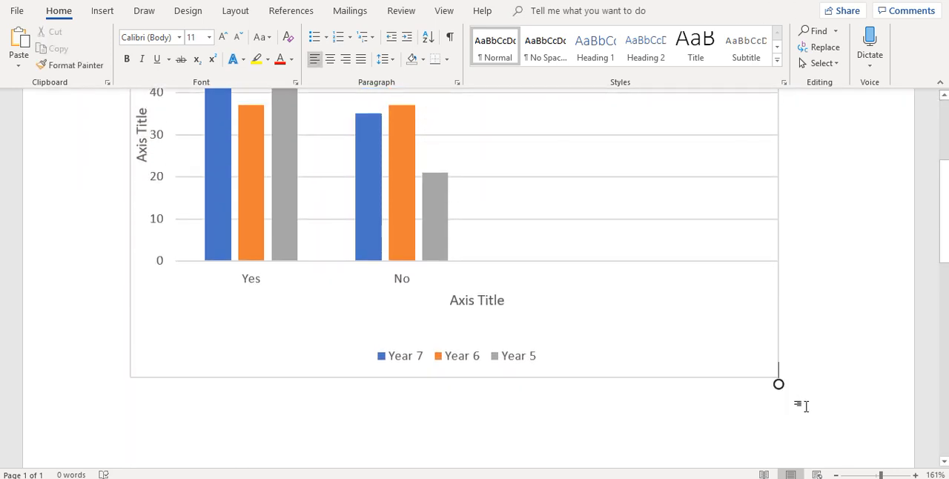
left_click(480, 300)
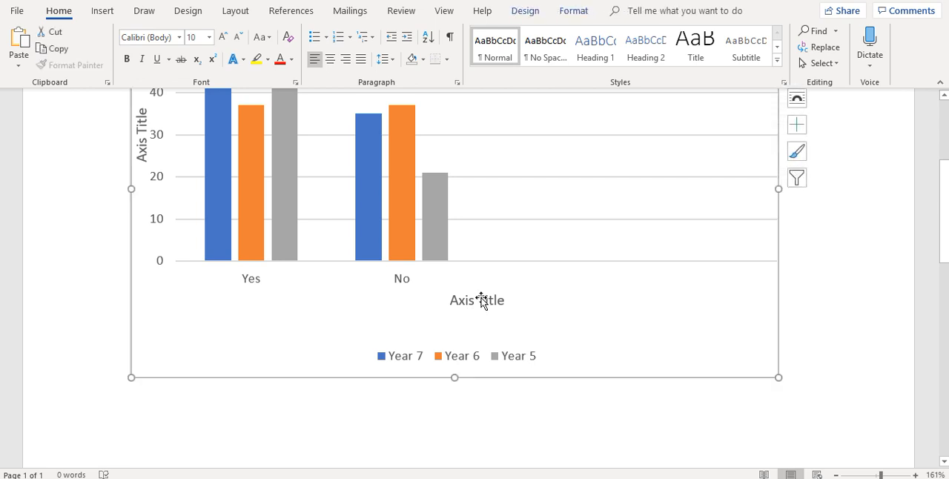
left_click(480, 300)
left_click(505, 302)
key("BackSpace")
key("BackSpace")
key("BackSpace")
key("BackSpace")
key("BackSpace")
key("BackSpace")
key("BackSpace")
key("BackSpace")
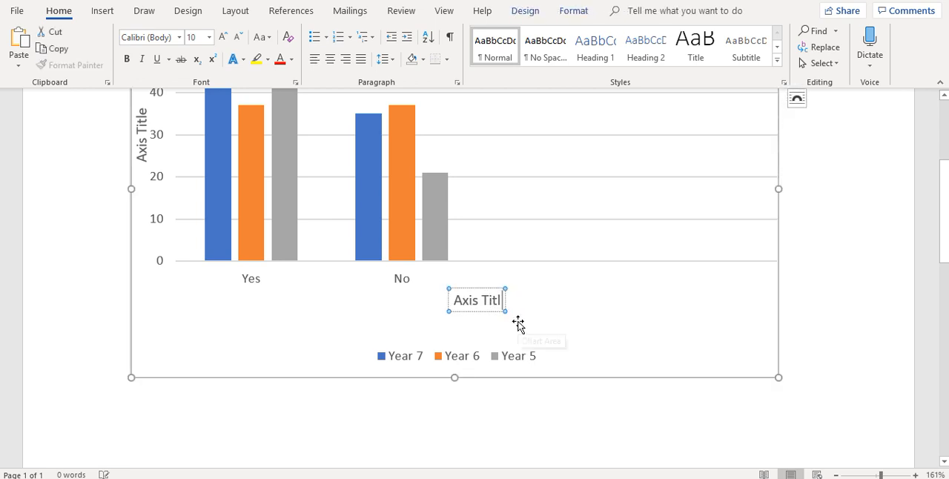
key("BackSpace")
key("BackSpace")
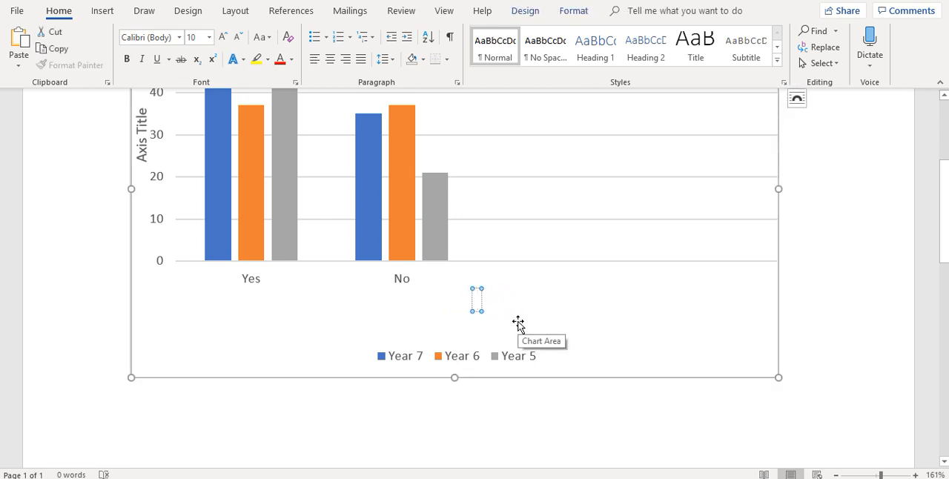
type("Answer")
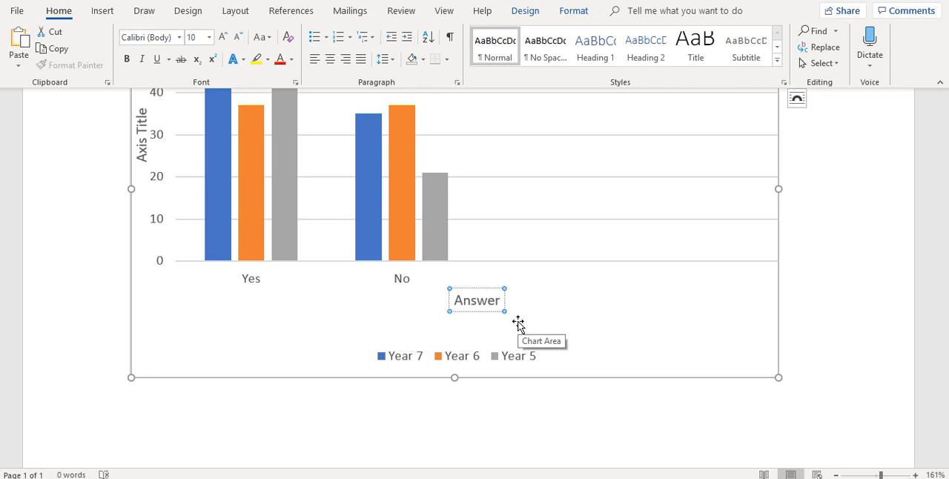
Step: Replace the vertical axis's placeholder title with "Number of Students"
scroll(518, 324, "up", 3)
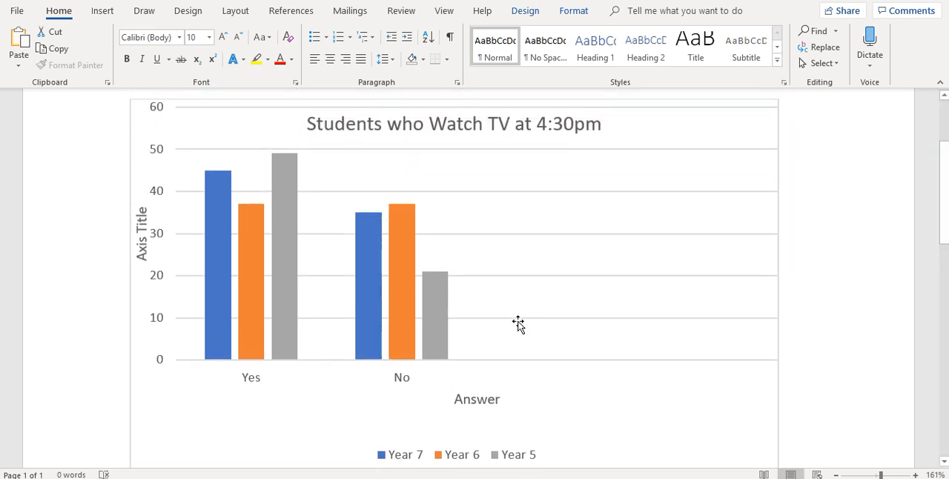
left_click(144, 234)
key("BackSpace")
key("BackSpace")
key("BackSpace")
key("BackSpace")
key("BackSpace")
key("BackSpace")
key("BackSpace")
key("BackSpace")
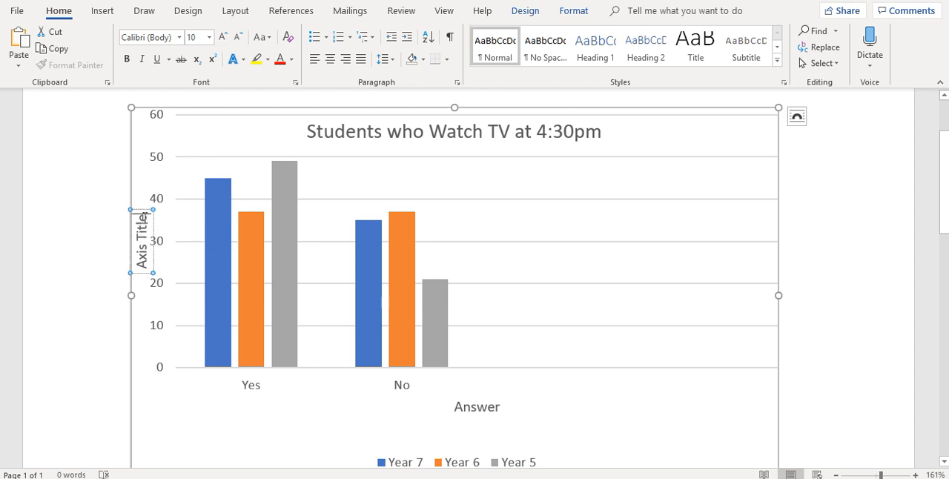
key("BackSpace")
key("BackSpace")
type("Number of Students")
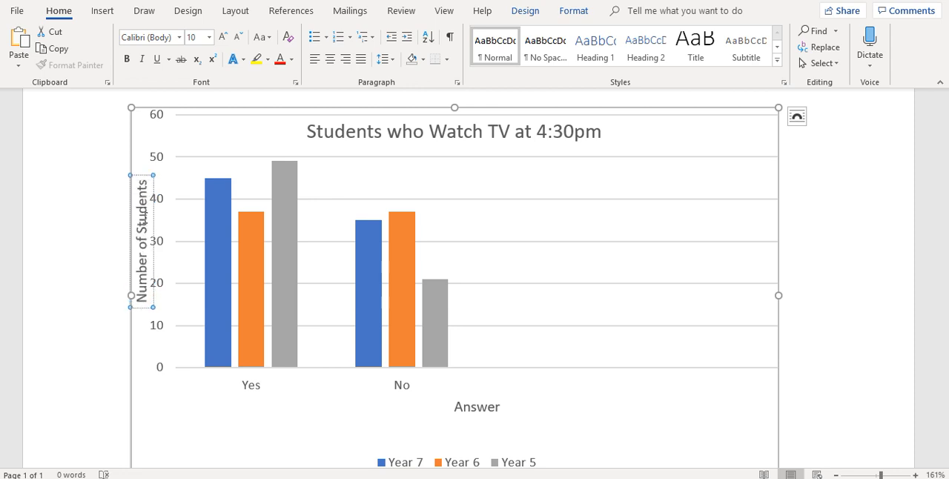
left_click(182, 405)
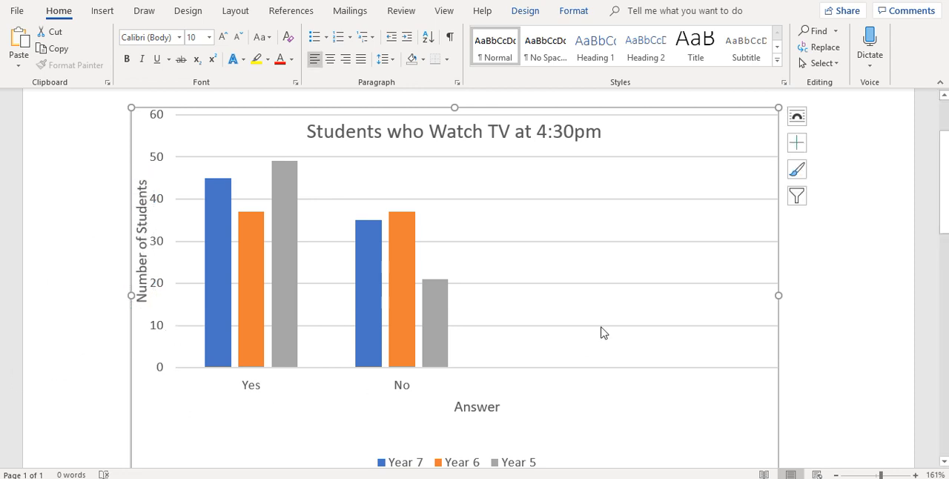
left_click(691, 208)
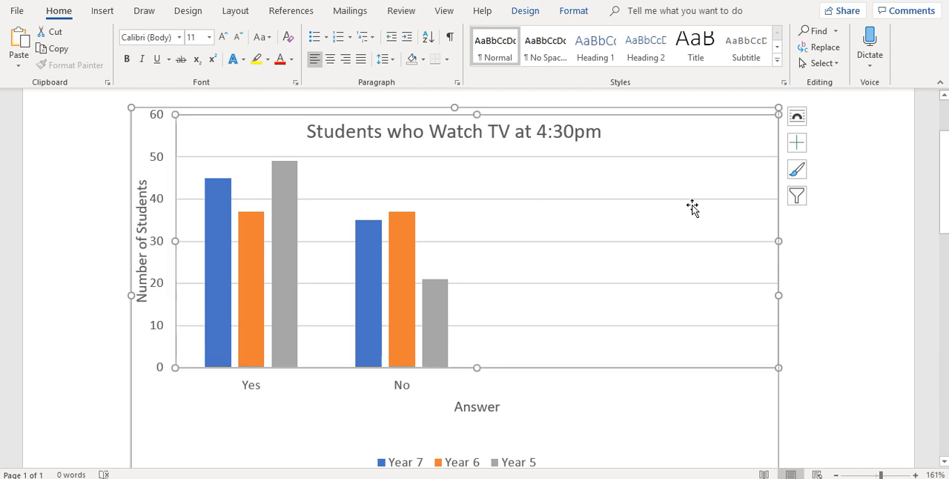
left_click(799, 145)
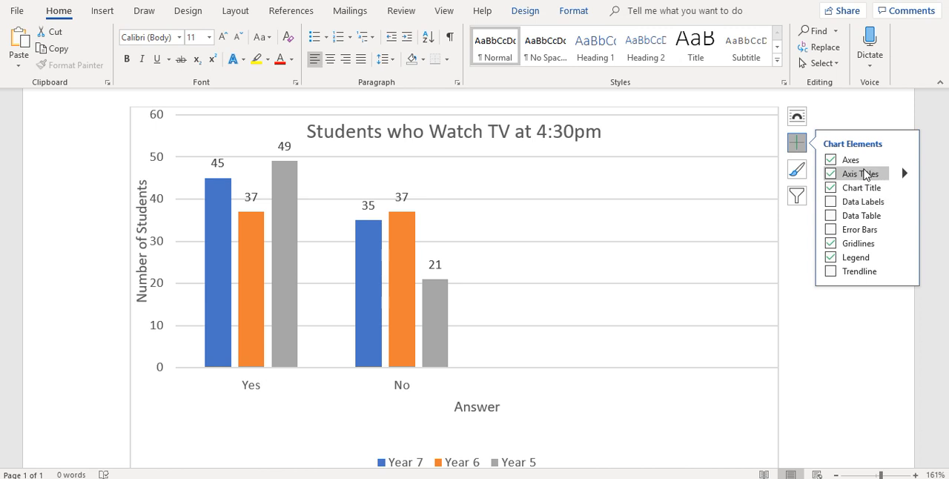
left_click(794, 235)
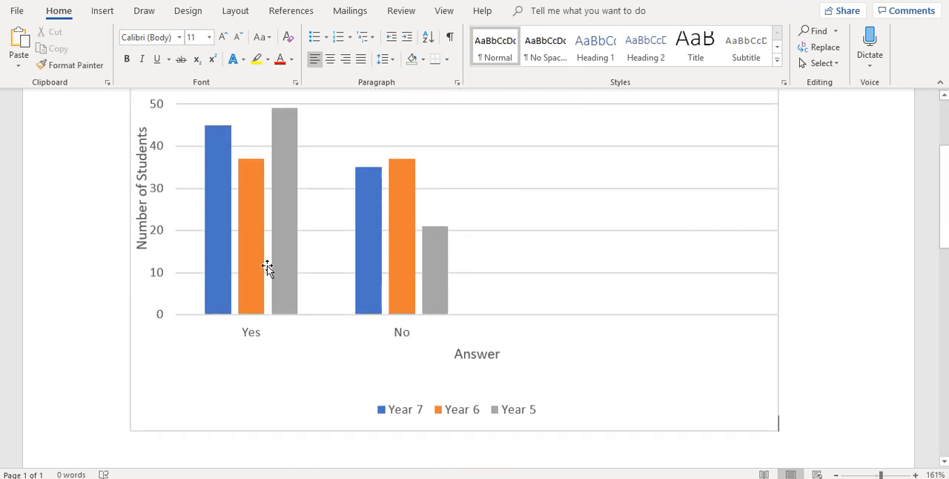
scroll(652, 280, "up", 2)
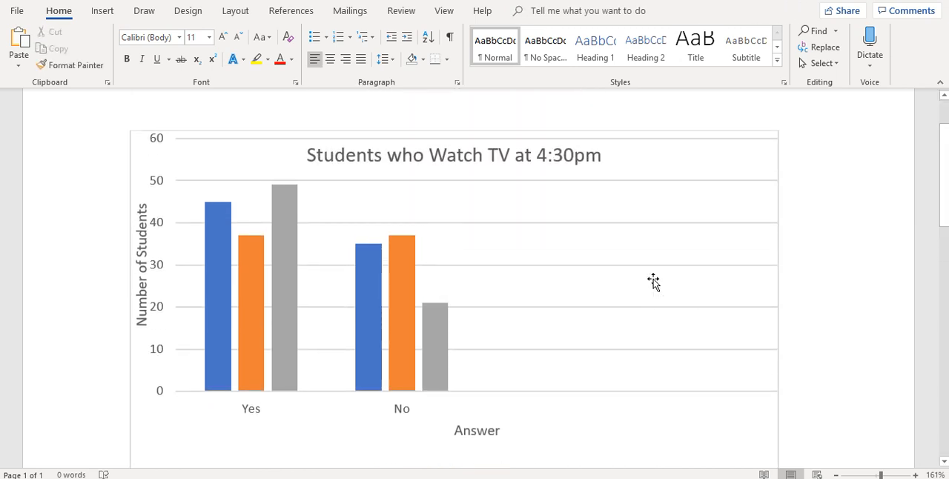
scroll(653, 280, "down", 7)
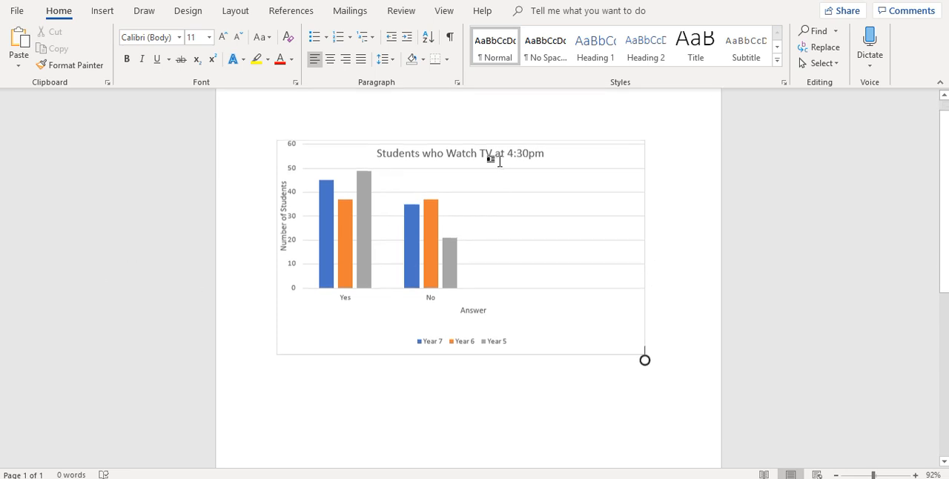
double_click(391, 399)
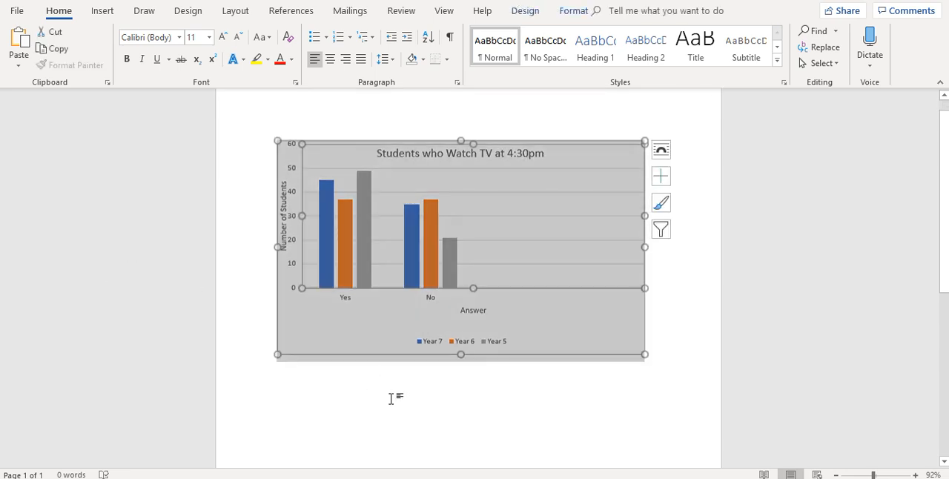
left_click(684, 346)
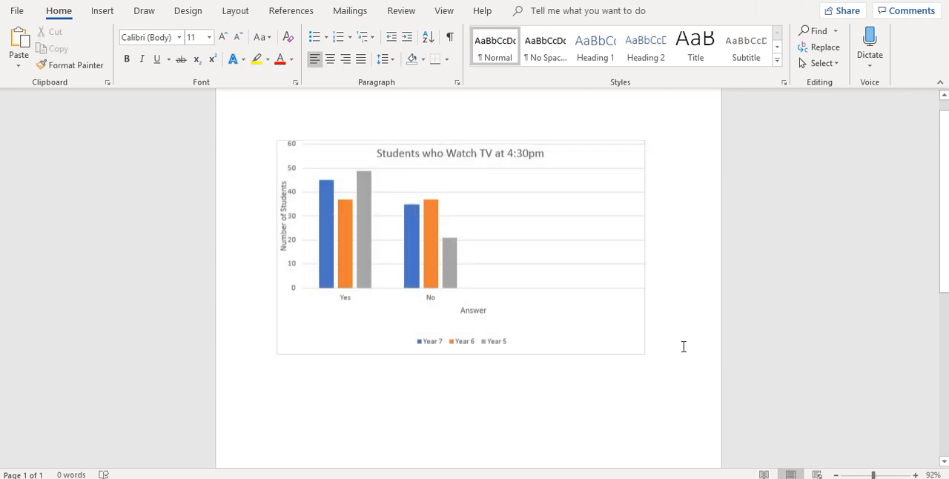